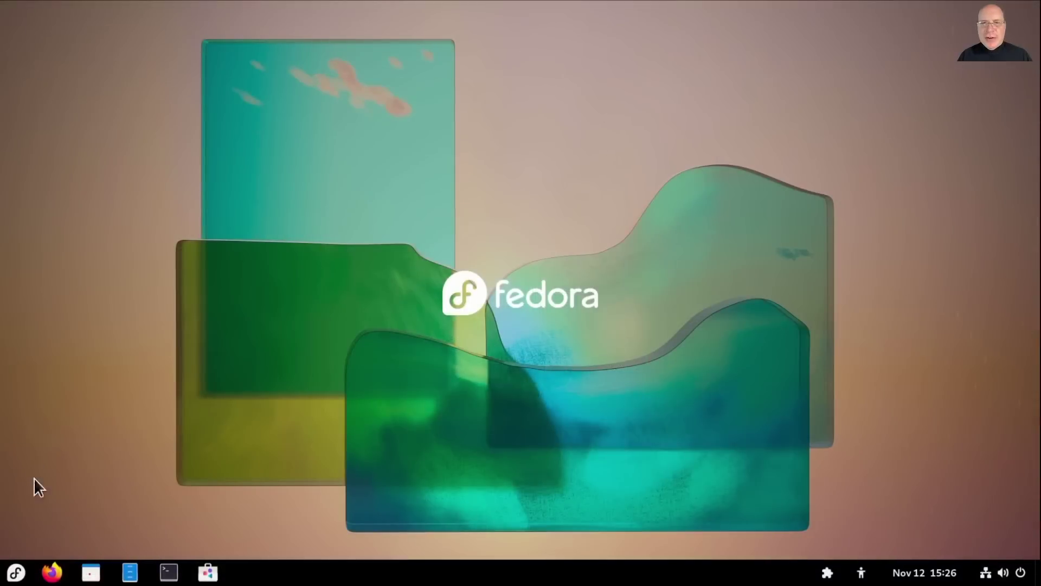
Check the system version in Settings' About page, then glance at the installed extensions list
click(17, 572)
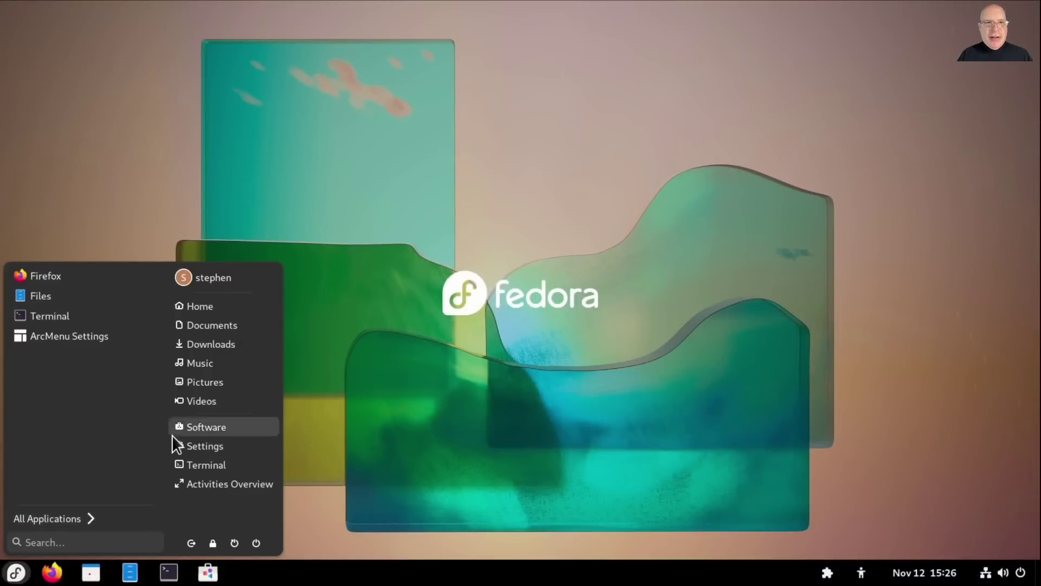
click(196, 441)
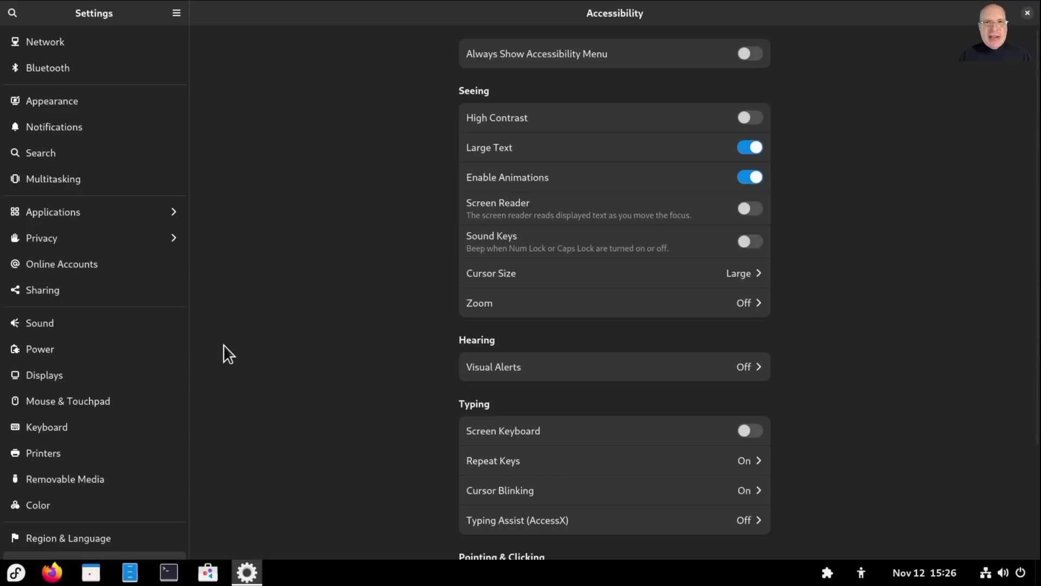
scroll(107, 339, down, 3)
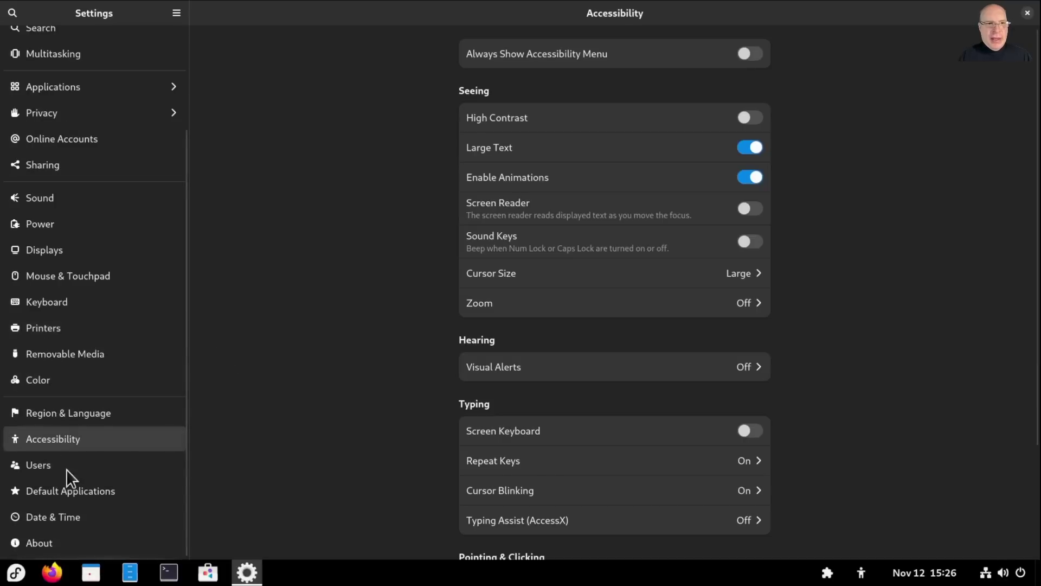
click(51, 539)
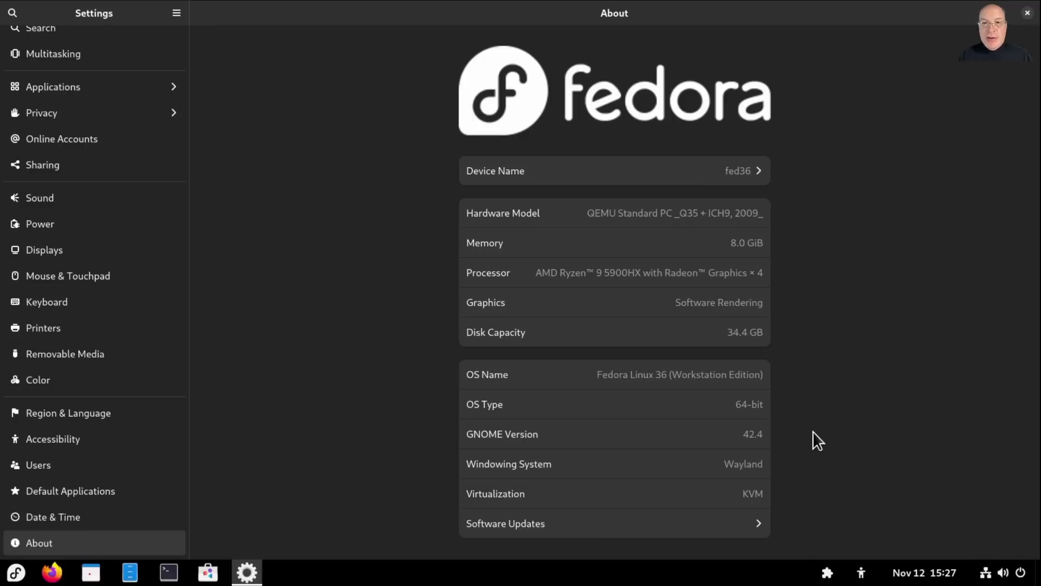
click(1025, 13)
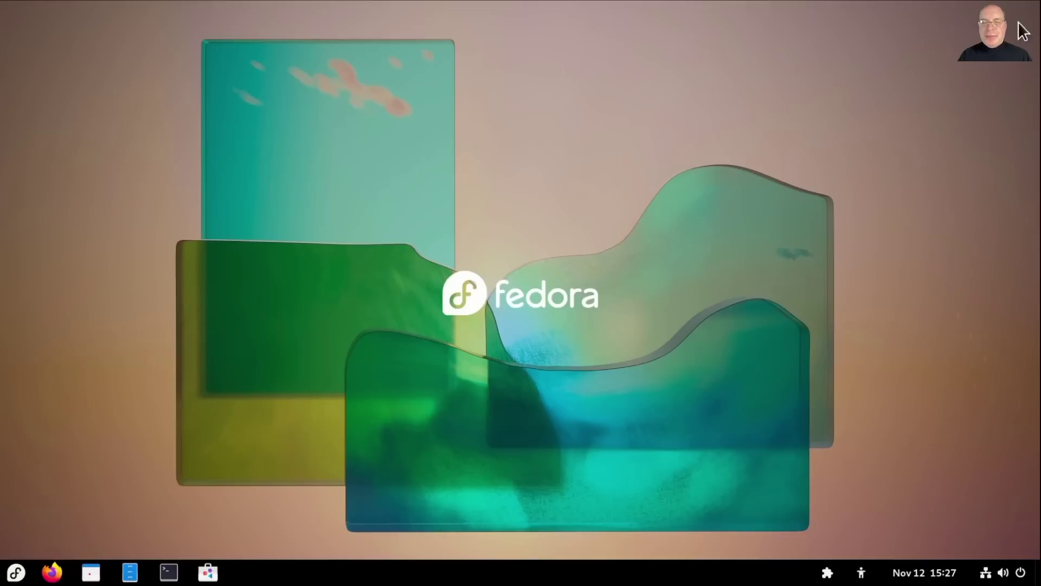
click(827, 572)
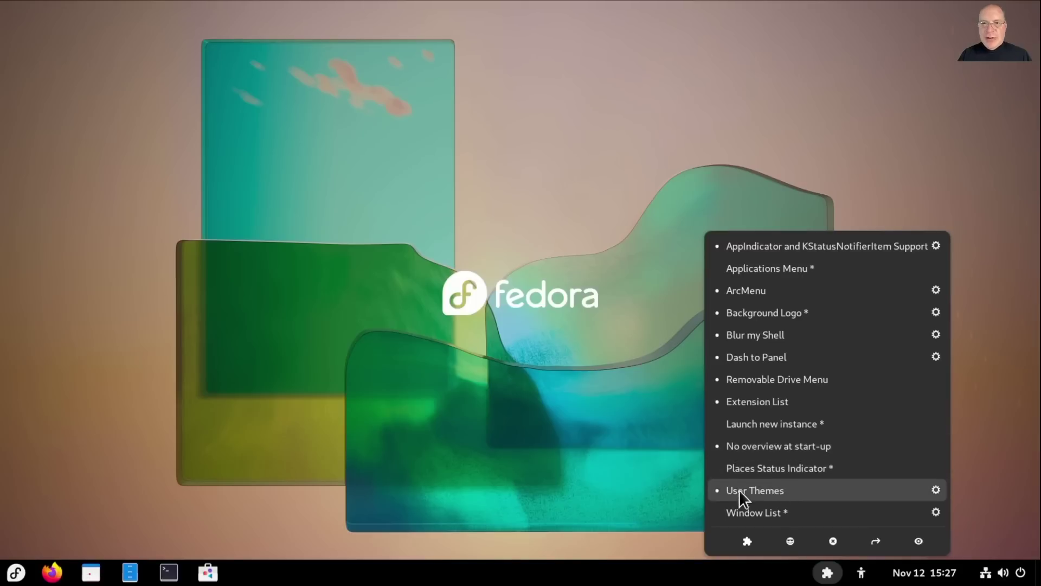
click(599, 406)
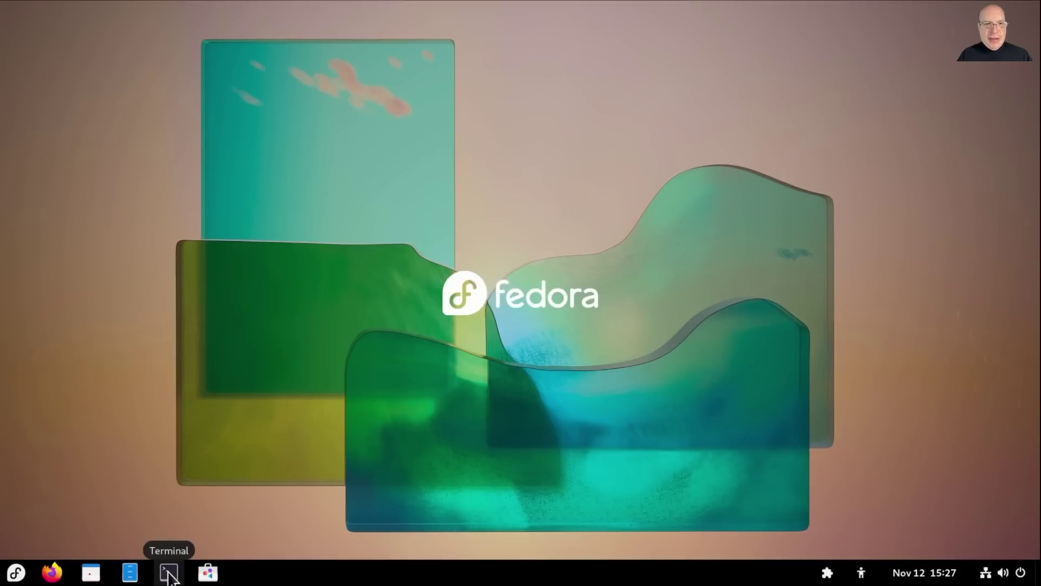
Launch Extension Manager by searching 'exten' in ArcMenu and enlarge its window
click(17, 572)
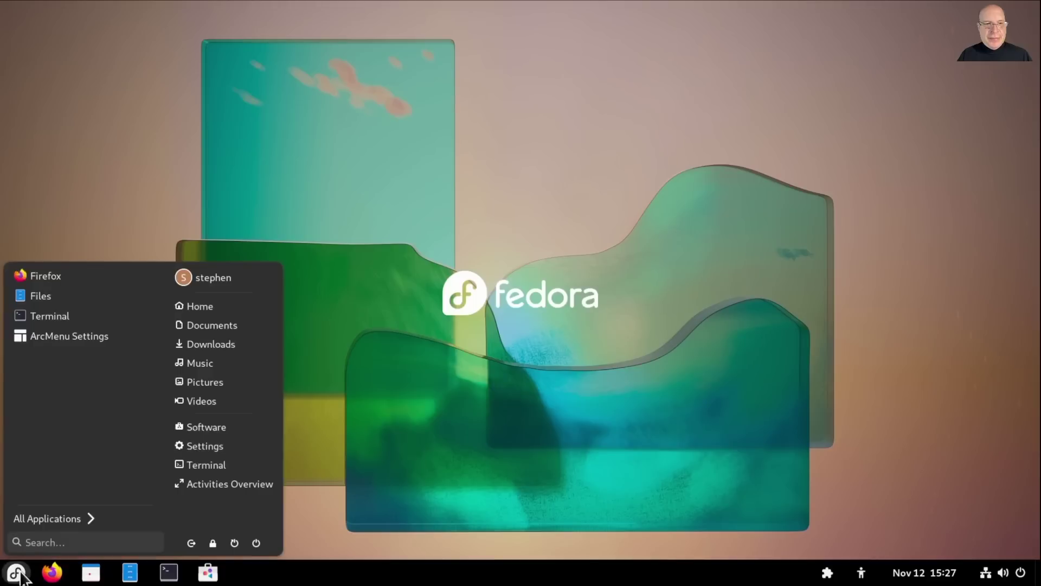
text(exten)
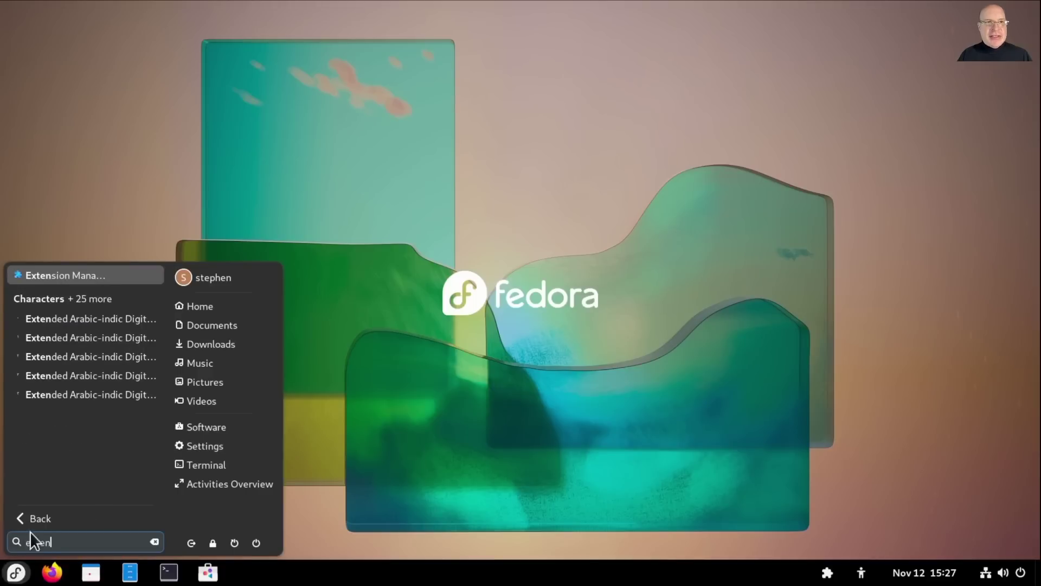
click(78, 278)
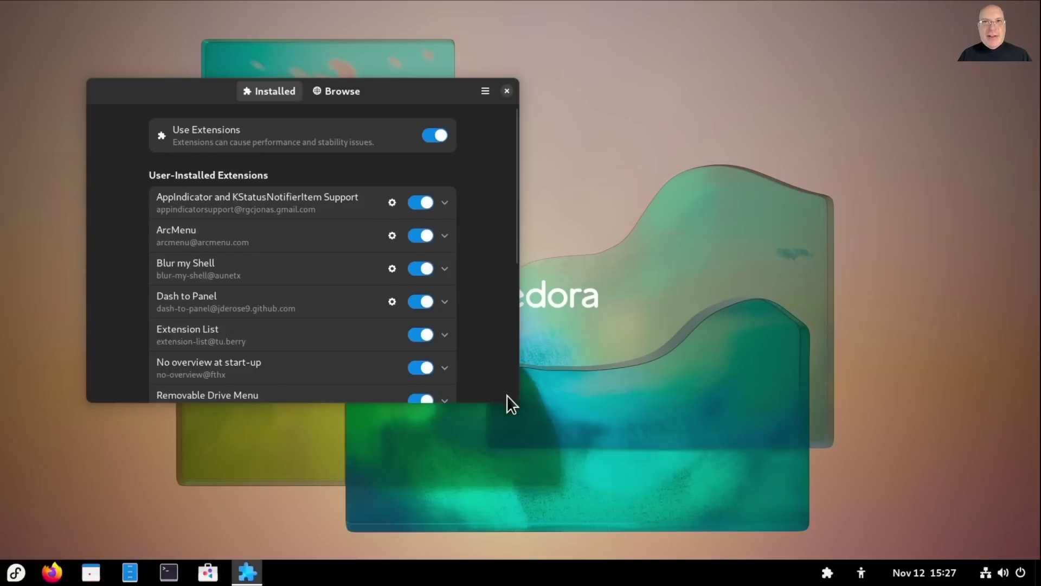
drag(516, 403, 662, 521)
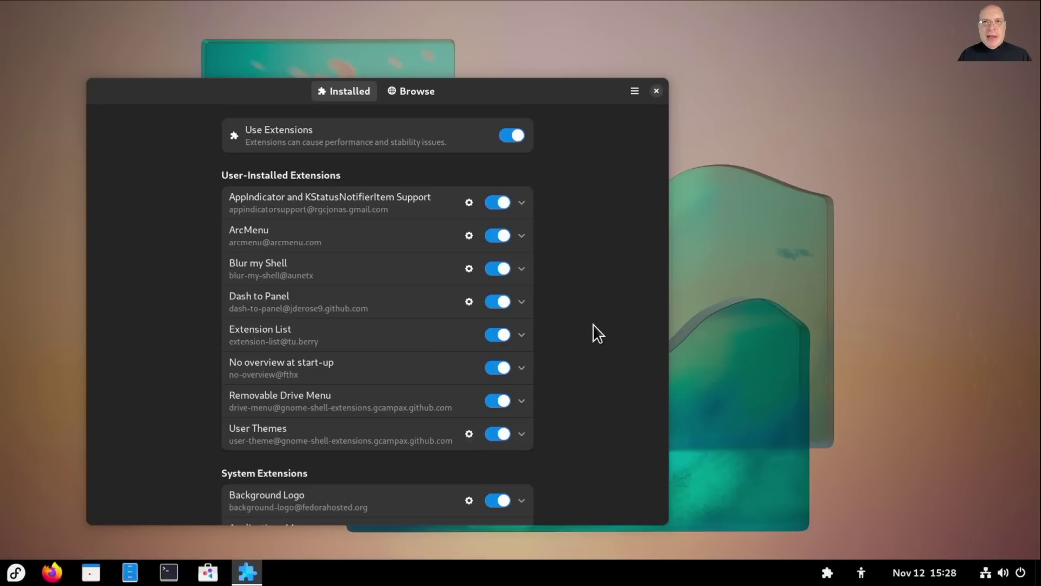
Scroll the extension list and start the Upgrade Assistant from the main menu
scroll(593, 324, down, 5)
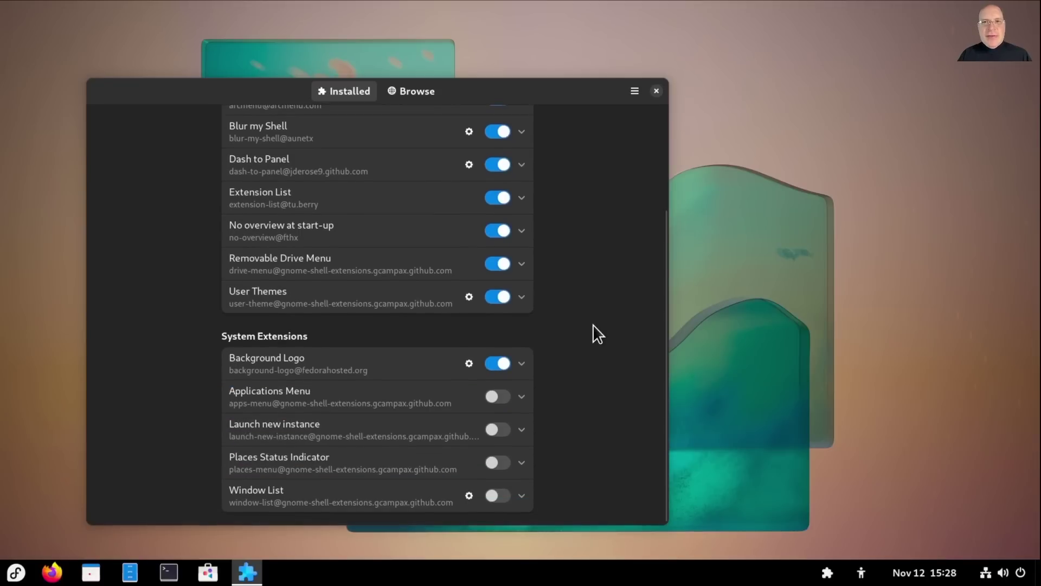
click(635, 92)
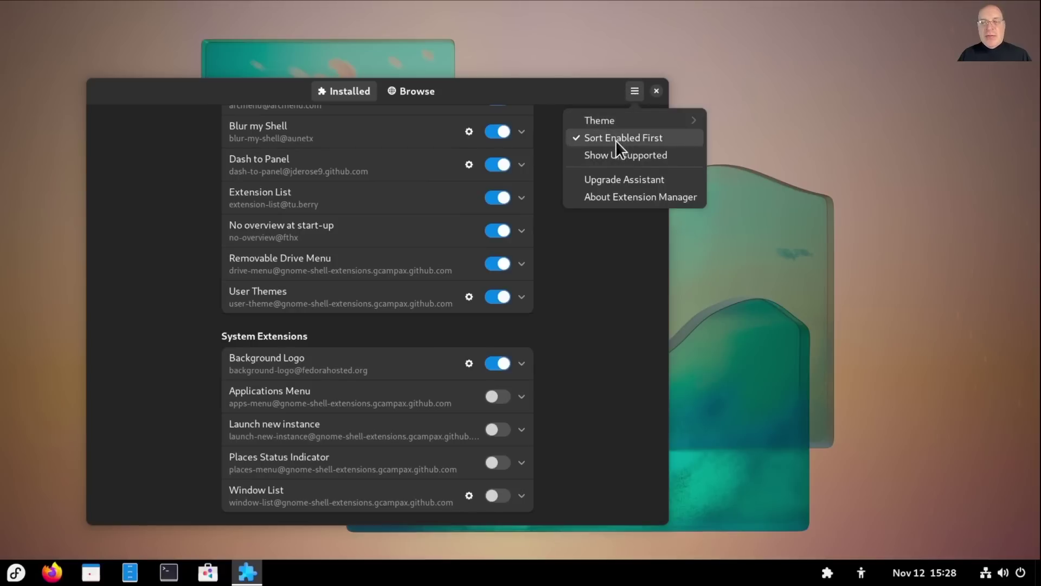
click(617, 181)
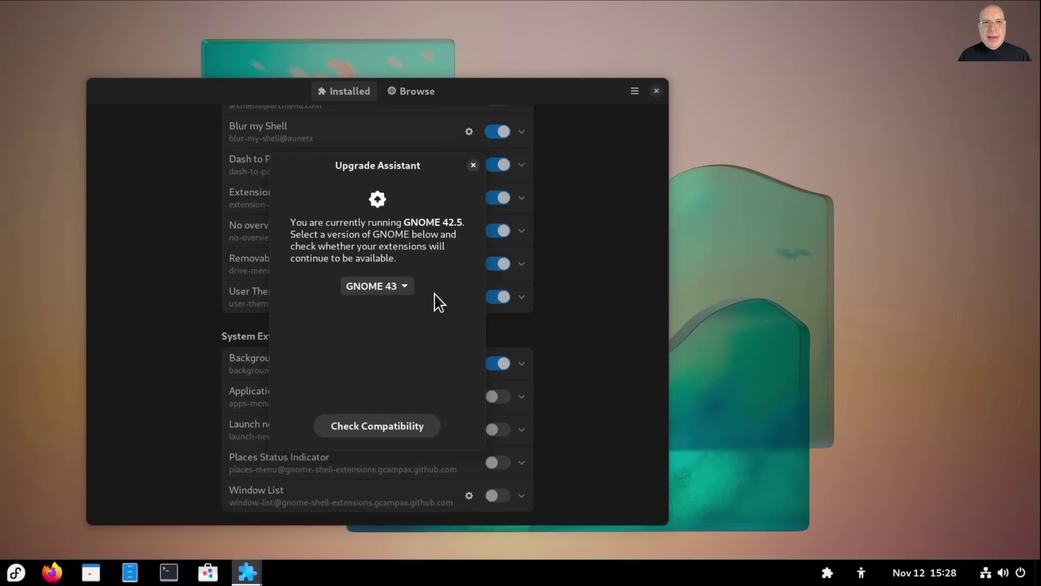
Check compatibility for GNOME 43 and review the enlarged report showing 12 of 13 supported, then close it
click(354, 424)
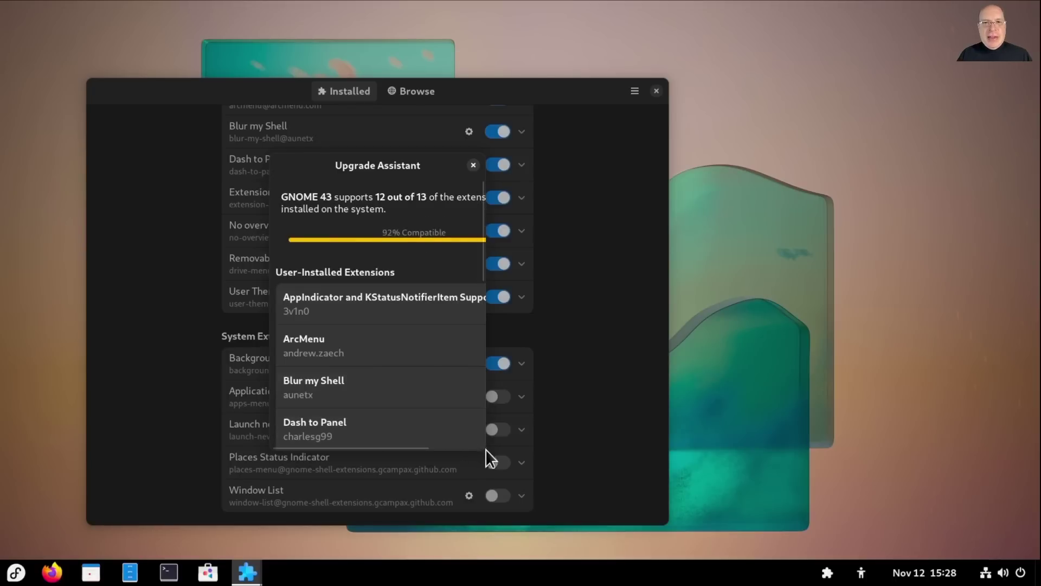
drag(484, 448, 635, 516)
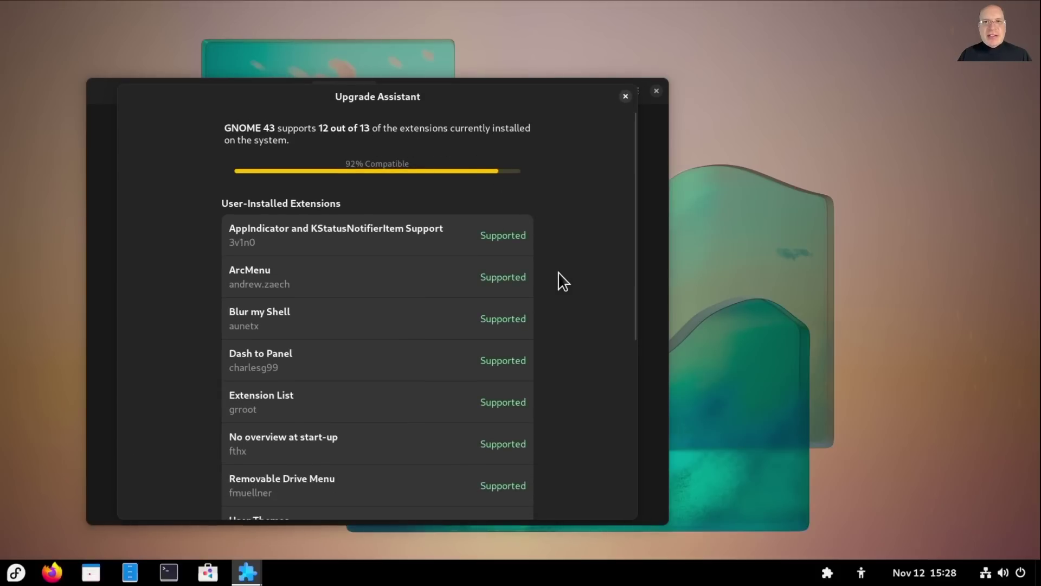
scroll(558, 272, down, 4)
scroll(559, 275, down, 3)
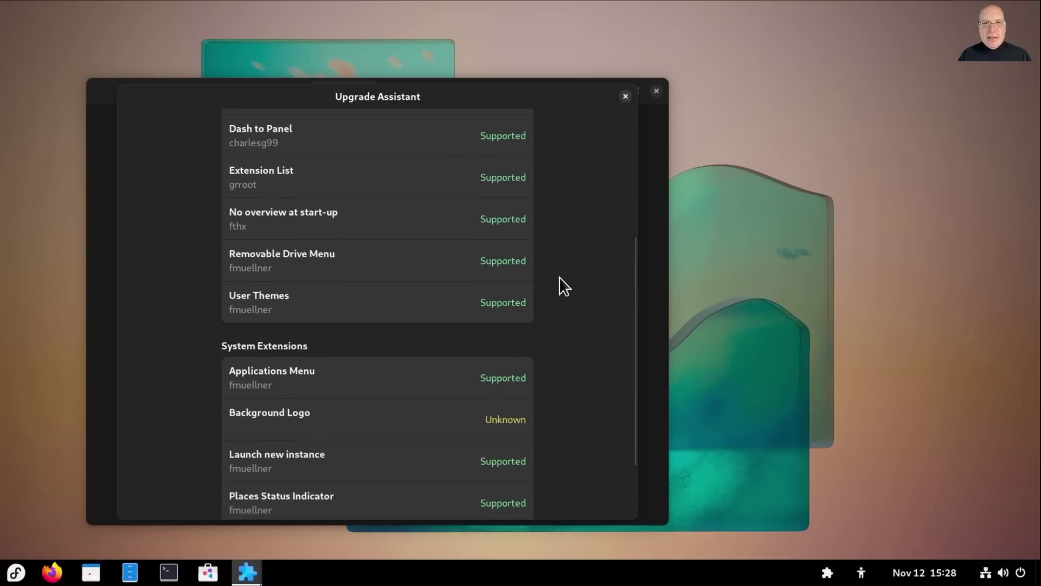
scroll(559, 277, down, 2)
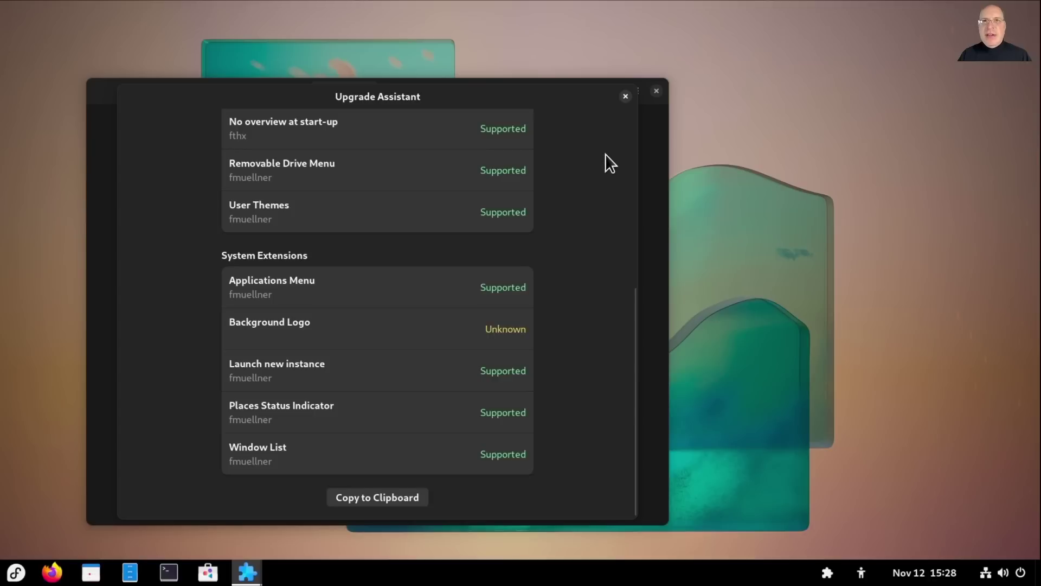
click(626, 97)
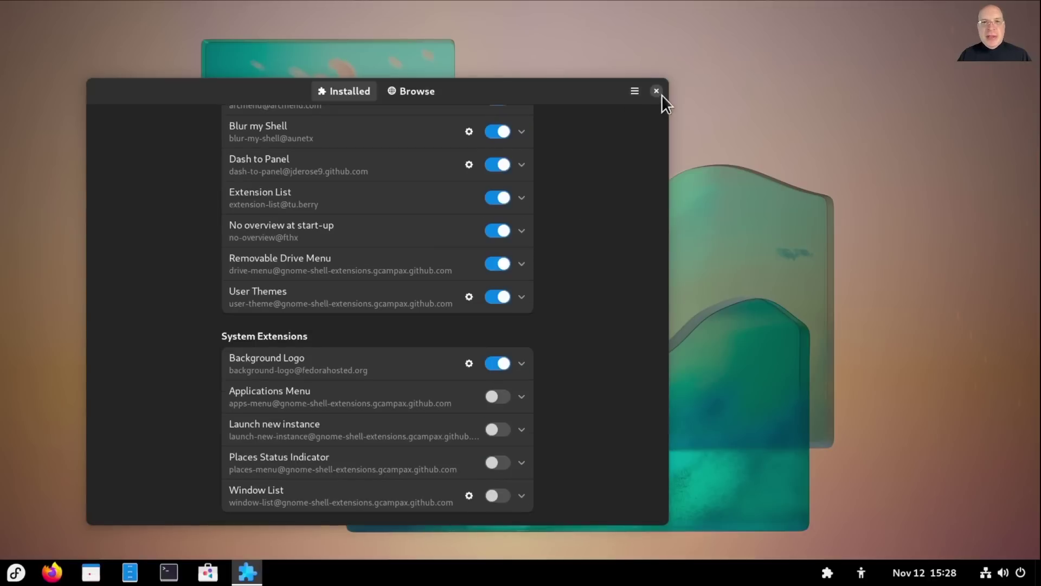
Close Extension Manager and open a Terminal with enlarged text
click(657, 91)
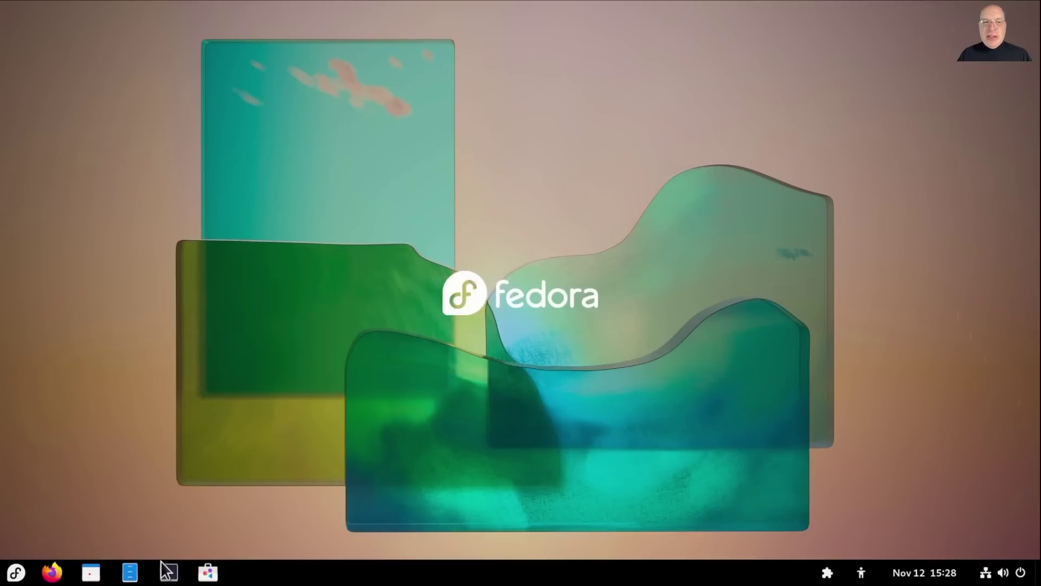
click(169, 572)
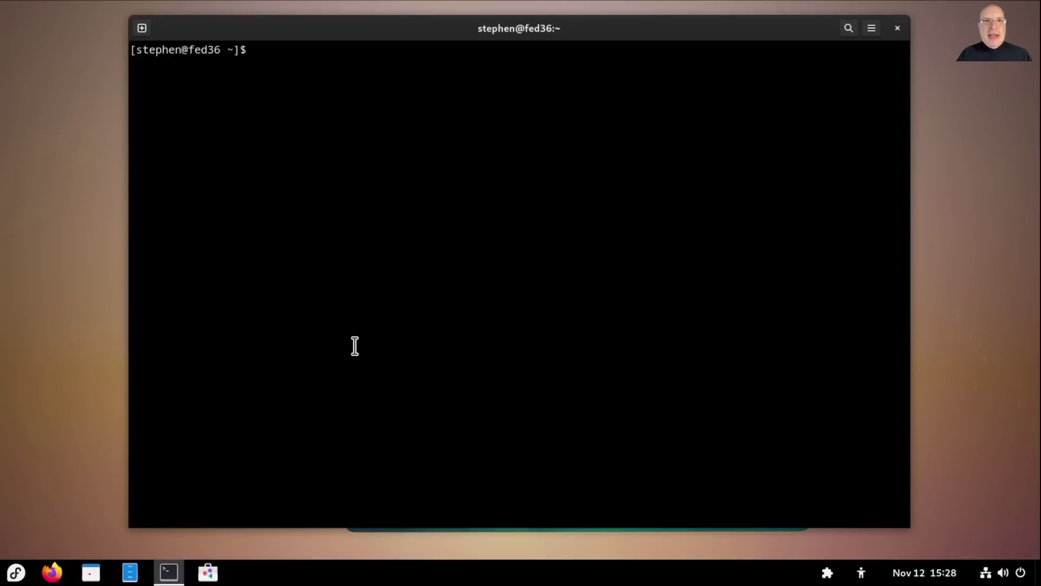
key(ctrl+plus)
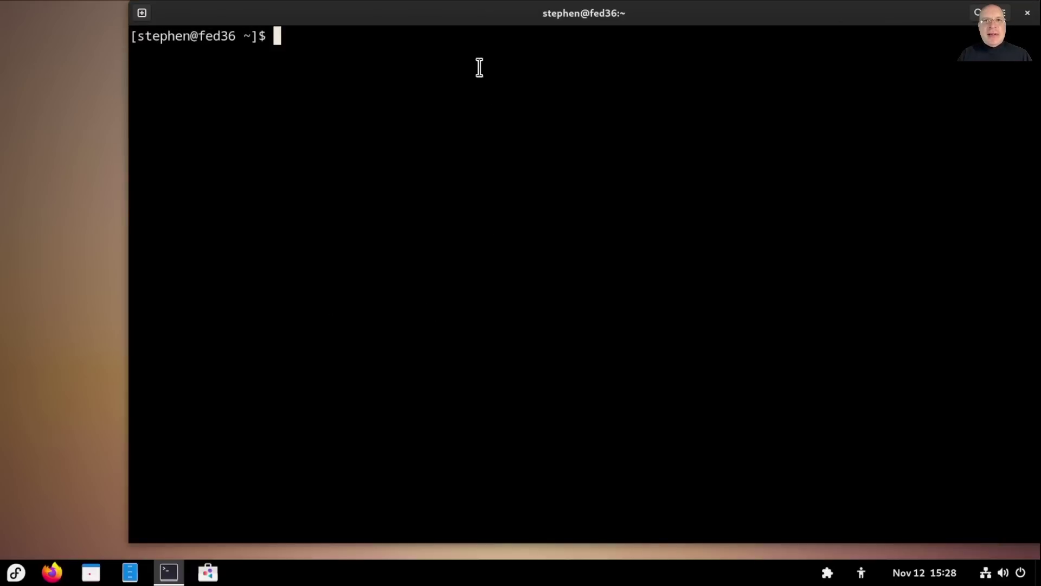
drag(466, 18, 404, 25)
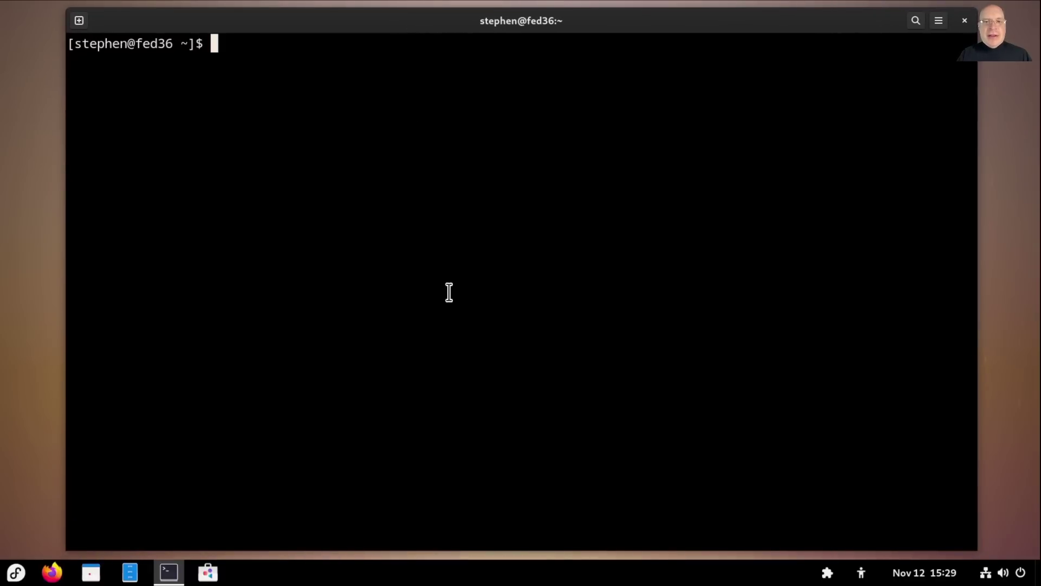
Run neofetch to confirm Fedora Linux 36 with GNOME 42.5, then clear the screen
text(neofetch)
key(Return)
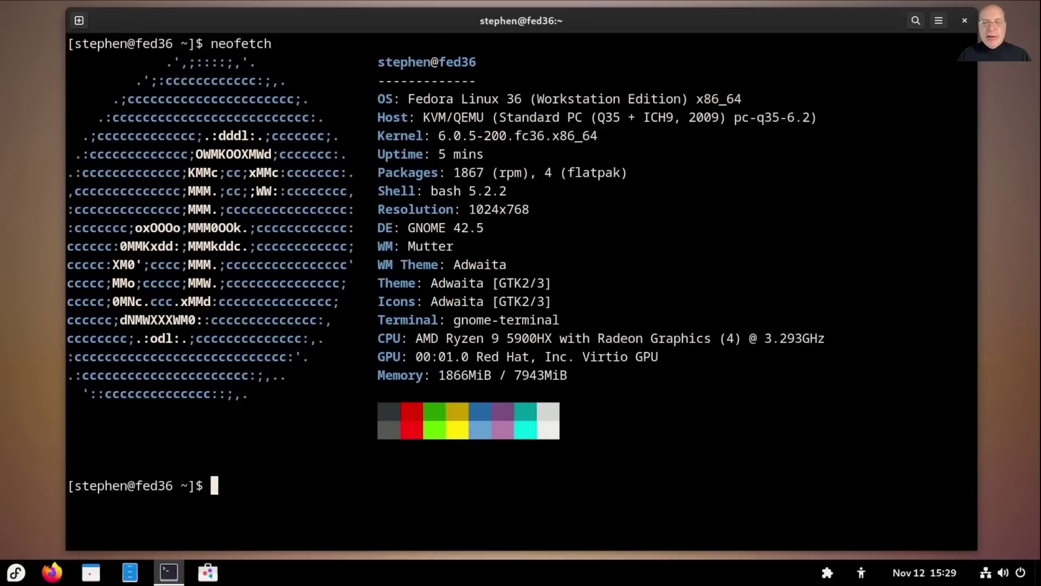
key(ctrl+l)
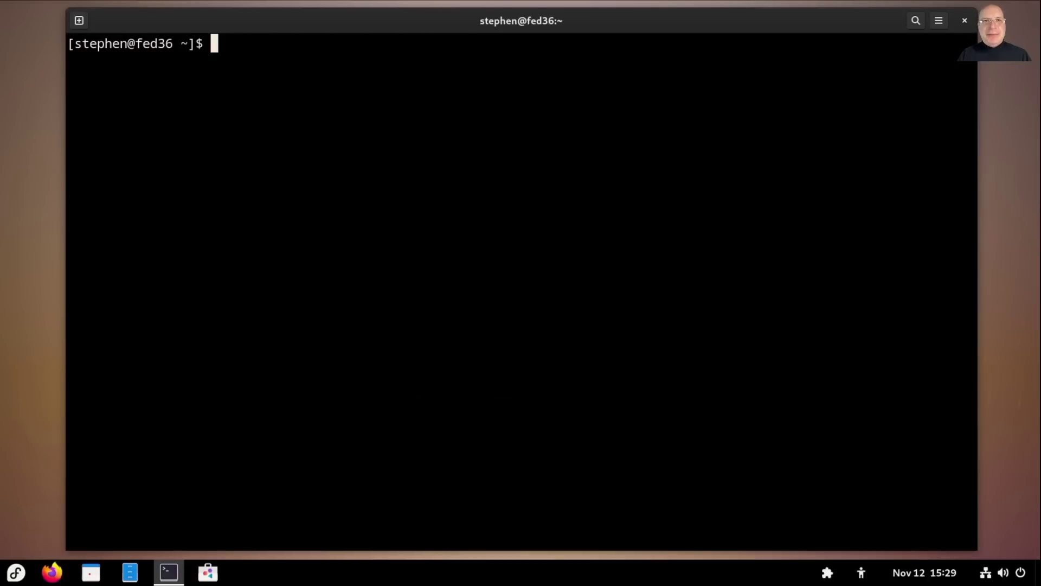
Run dnf repolist to confirm Fedora 36 repositories, clear, and enter sudo dnf update
text(dnf repolist)
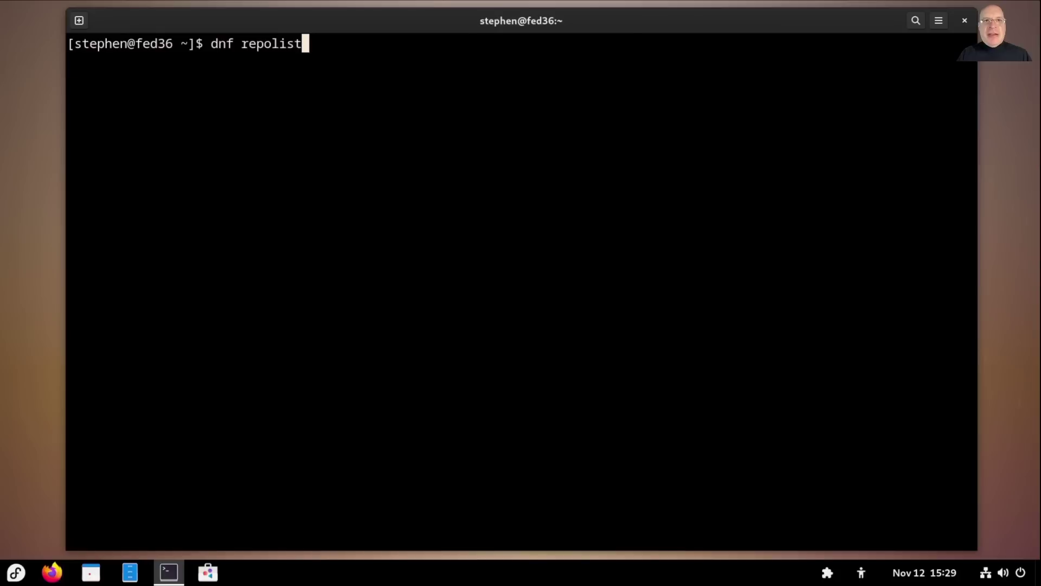
key(Return)
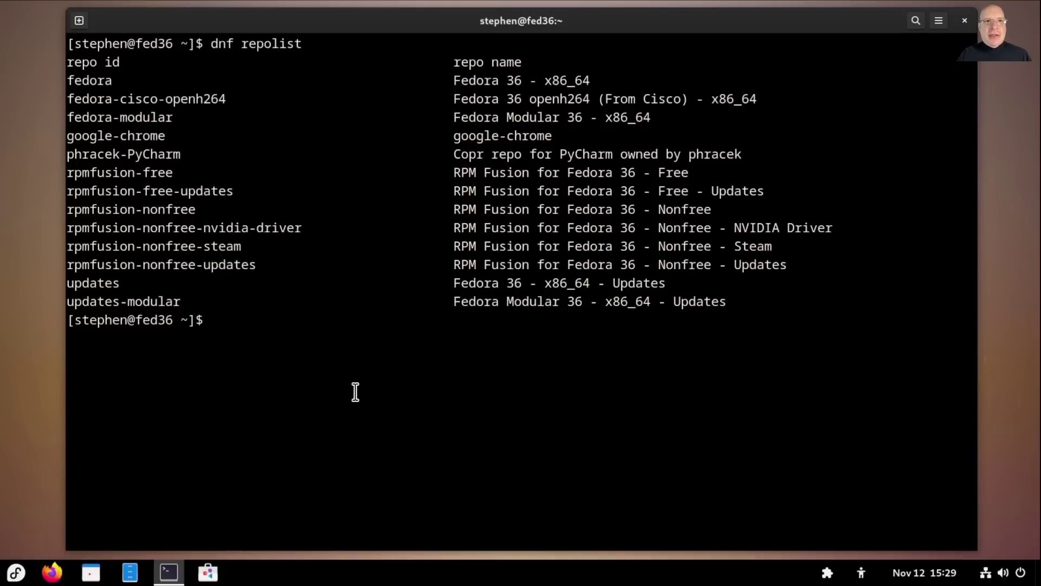
key(ctrl+l)
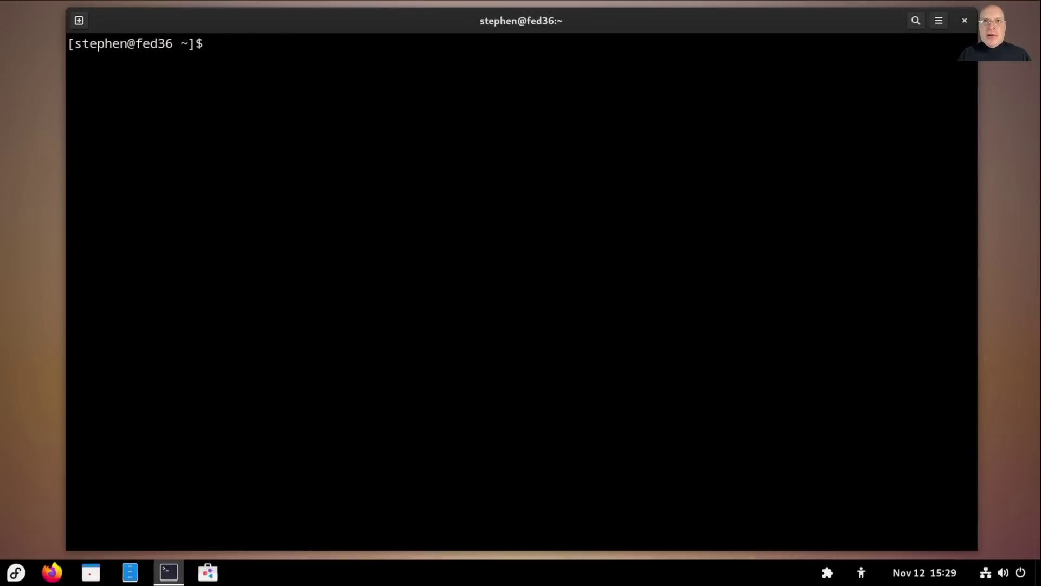
text(sudo dnf update)
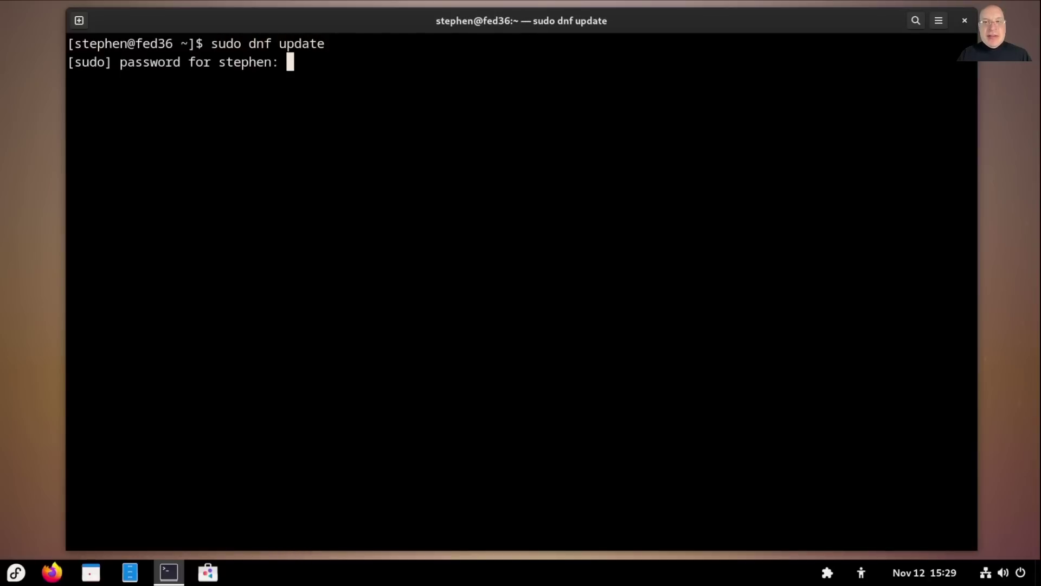
Authenticate and confirm with y to apply 27 package upgrades and kernel 6.0.7, then close the terminal
key(Return)
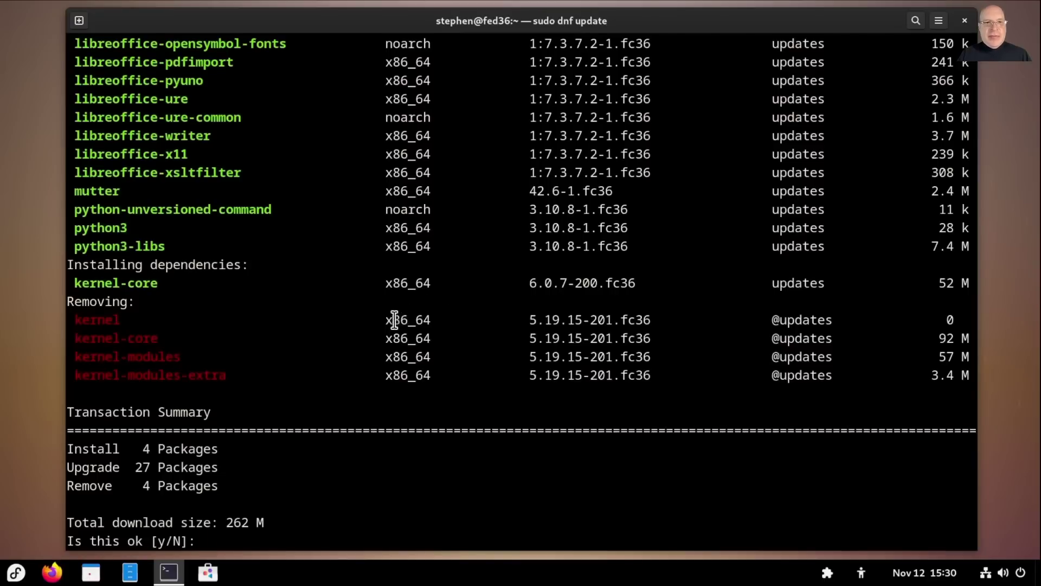
scroll(386, 320, up, 2)
scroll(385, 320, up, 6)
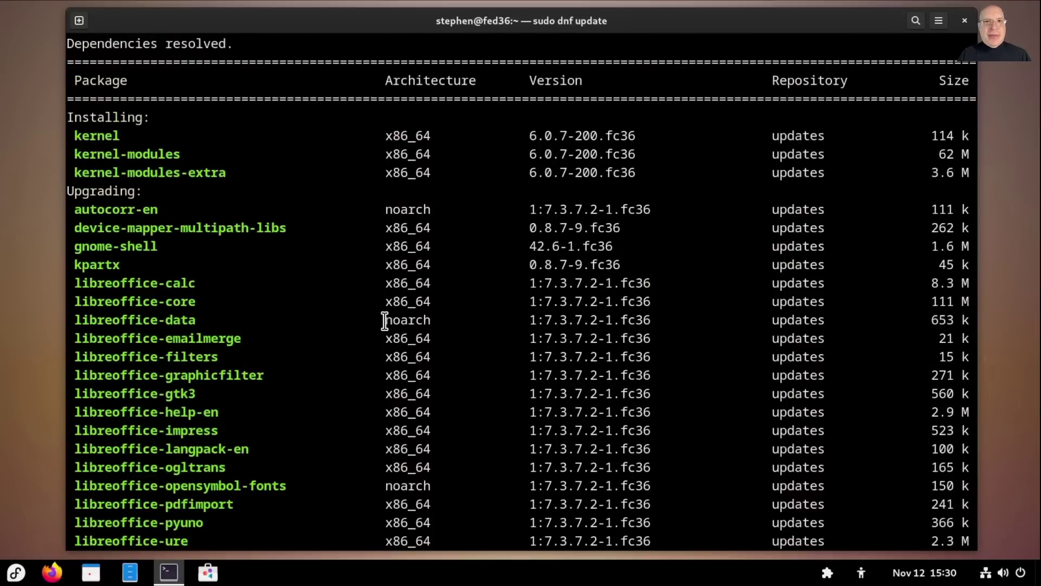
scroll(385, 320, down, 8)
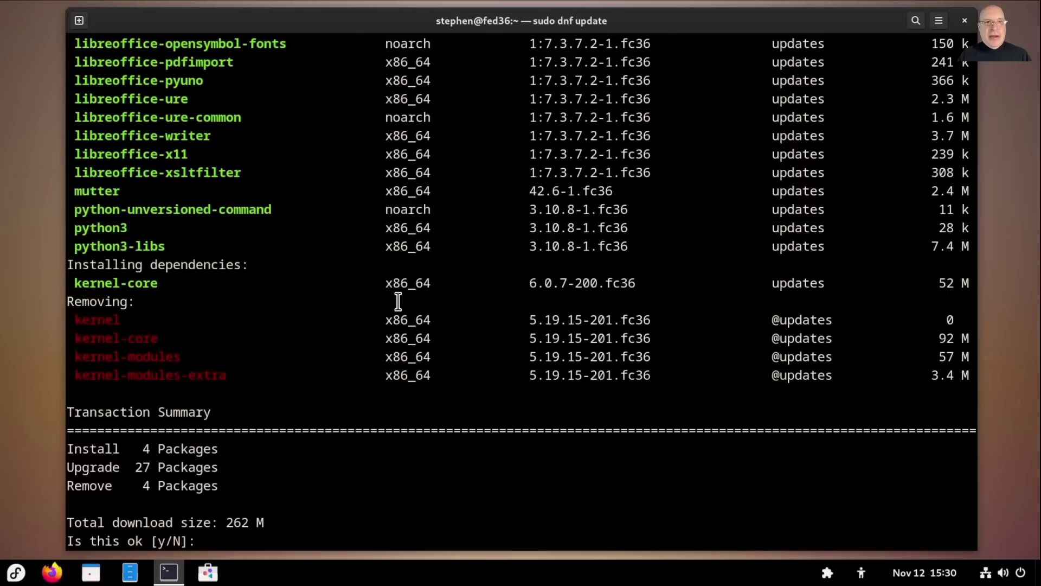
text(y)
key(Return)
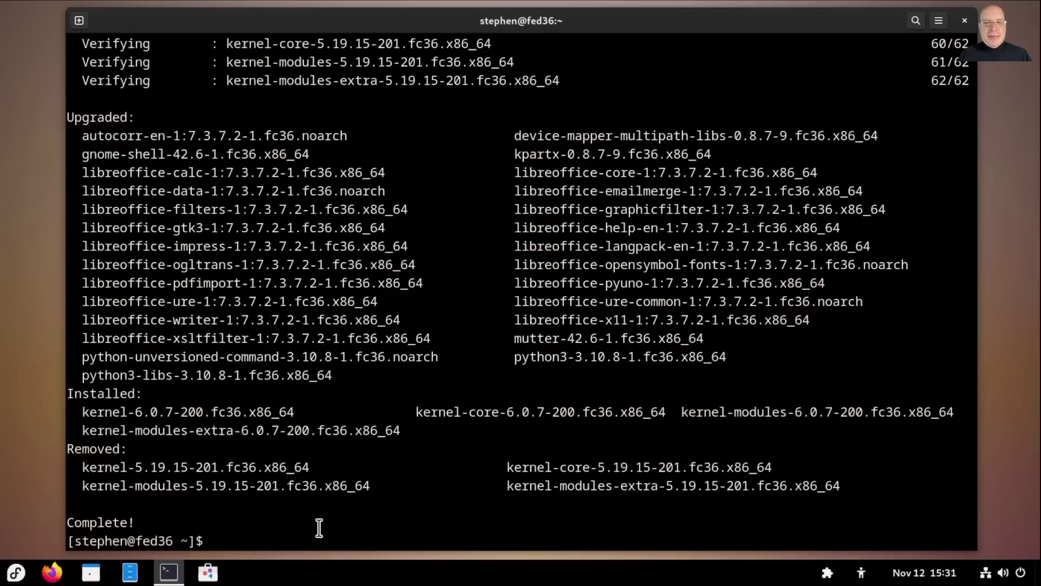
click(964, 21)
Restart the machine from the system menu's Power Off / Log Out options
click(1016, 572)
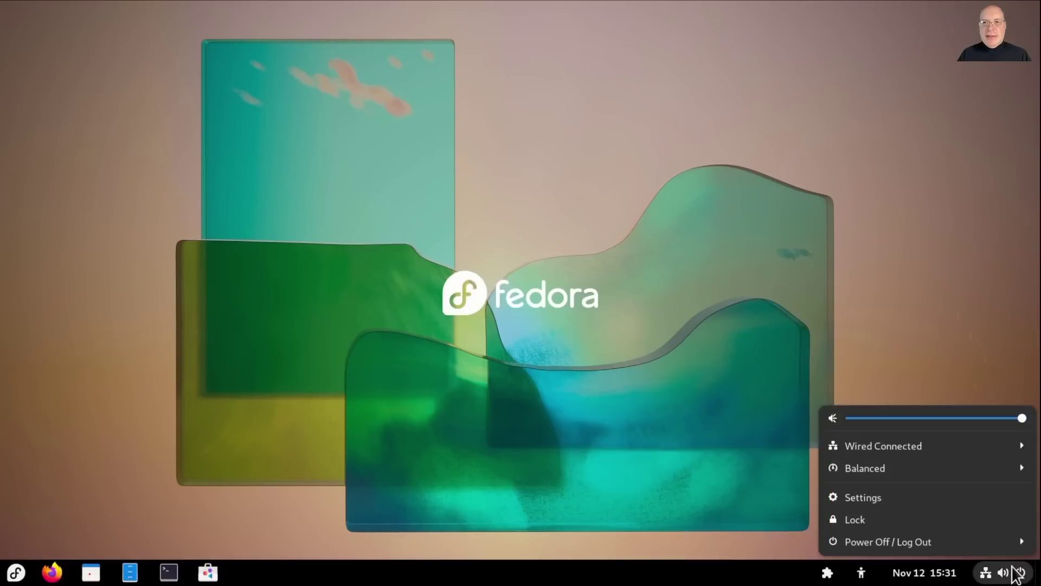
click(986, 543)
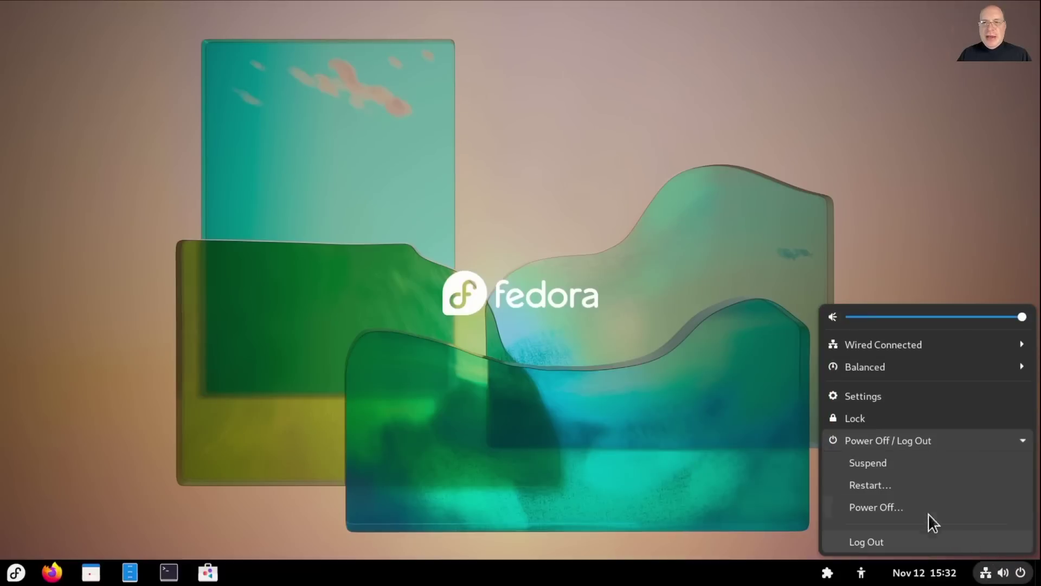
click(908, 482)
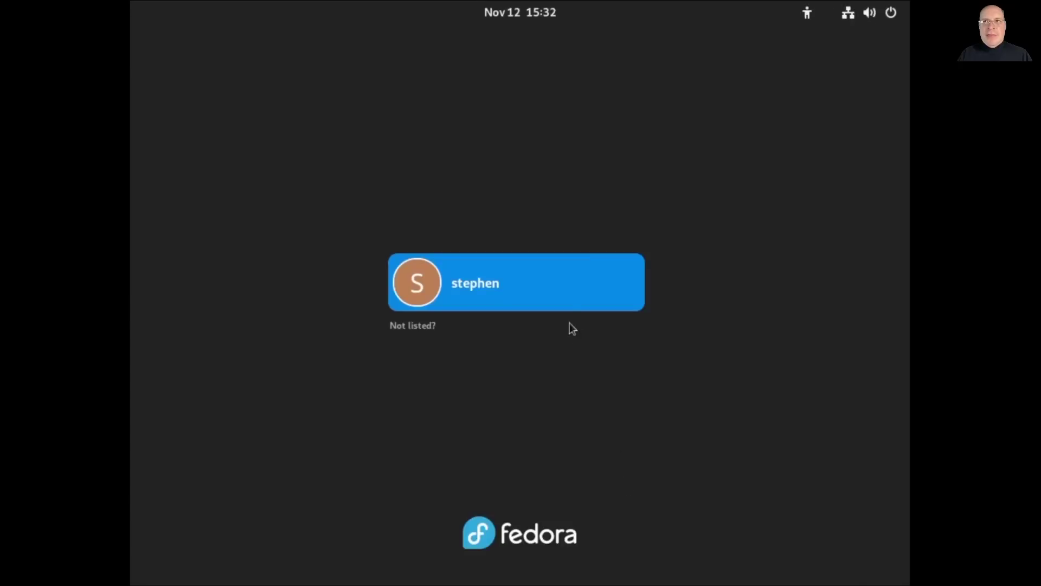
Sign back in to the desktop with the account password
key(Return)
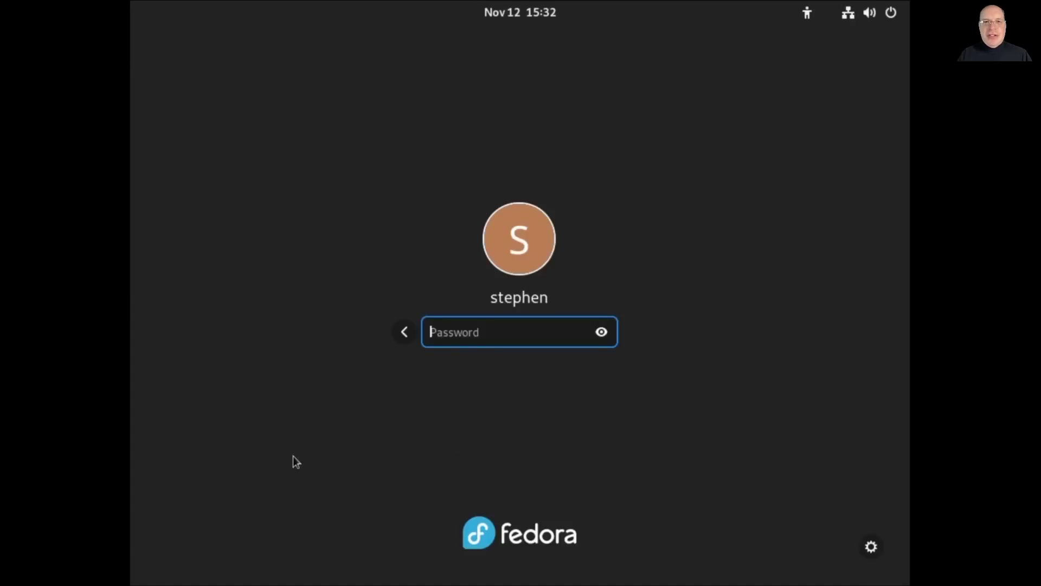
text(•••••••••)
key(Return)
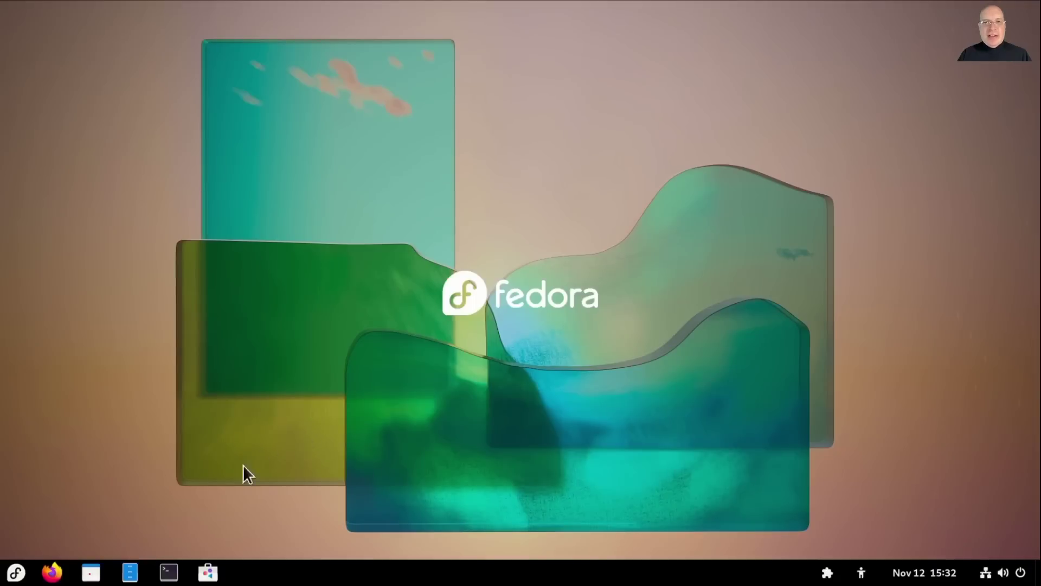
In an enlarged Terminal, run sudo dnf upgrade --refresh to confirm no updates remain
click(168, 574)
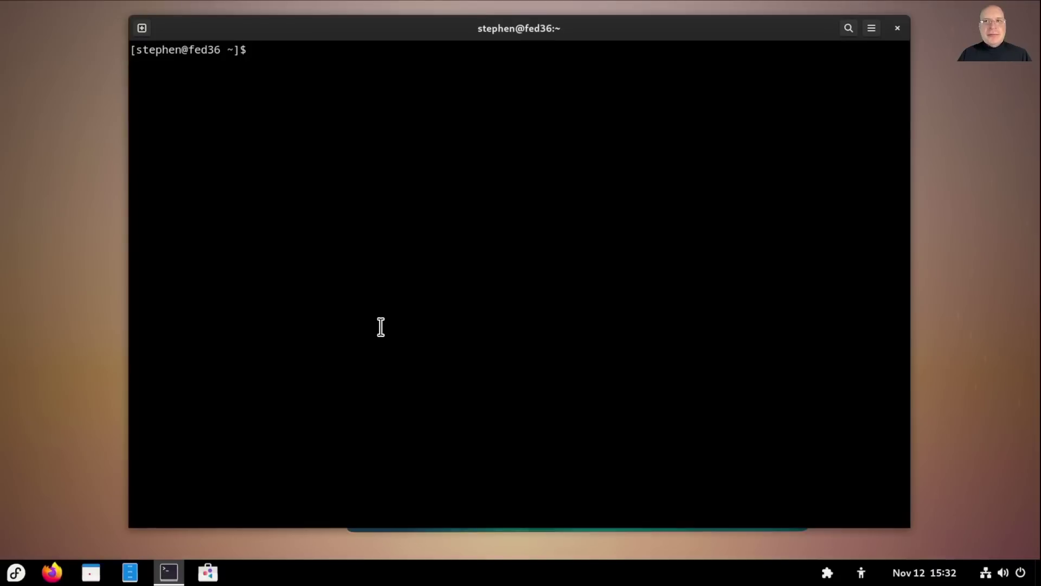
key(ctrl+plus)
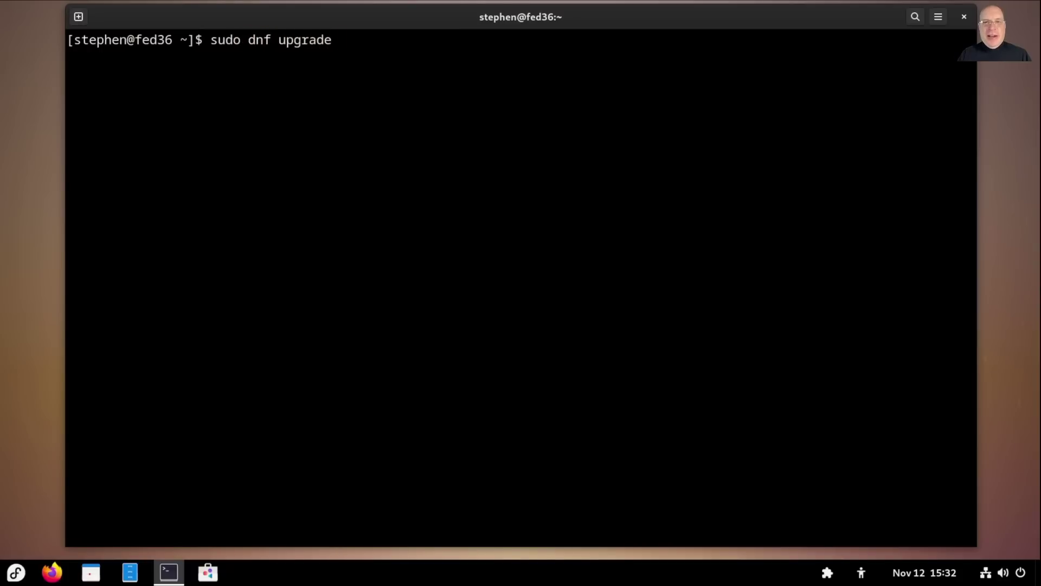
text(--refresh)
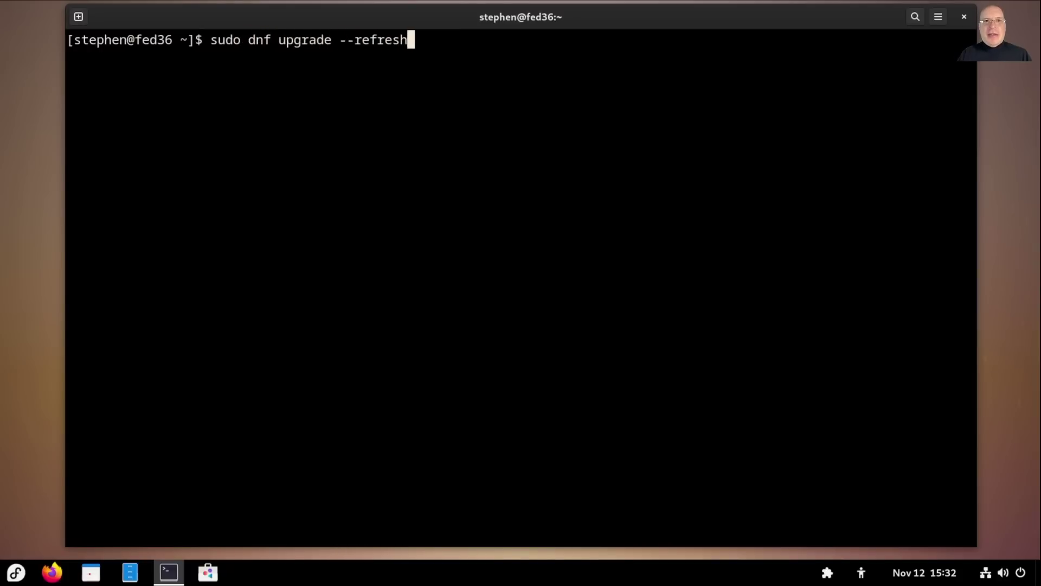
key(Return)
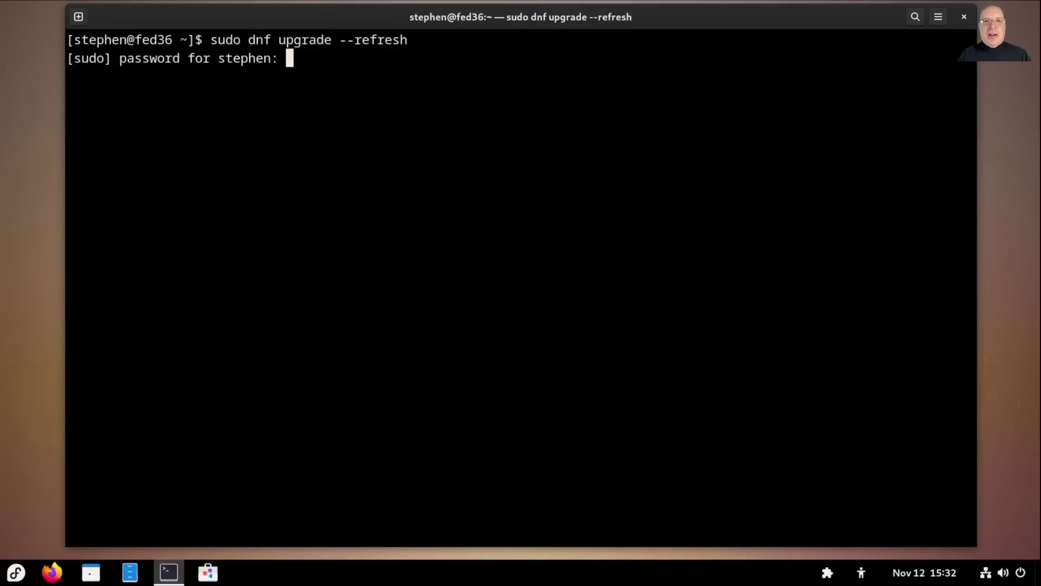
key(Return)
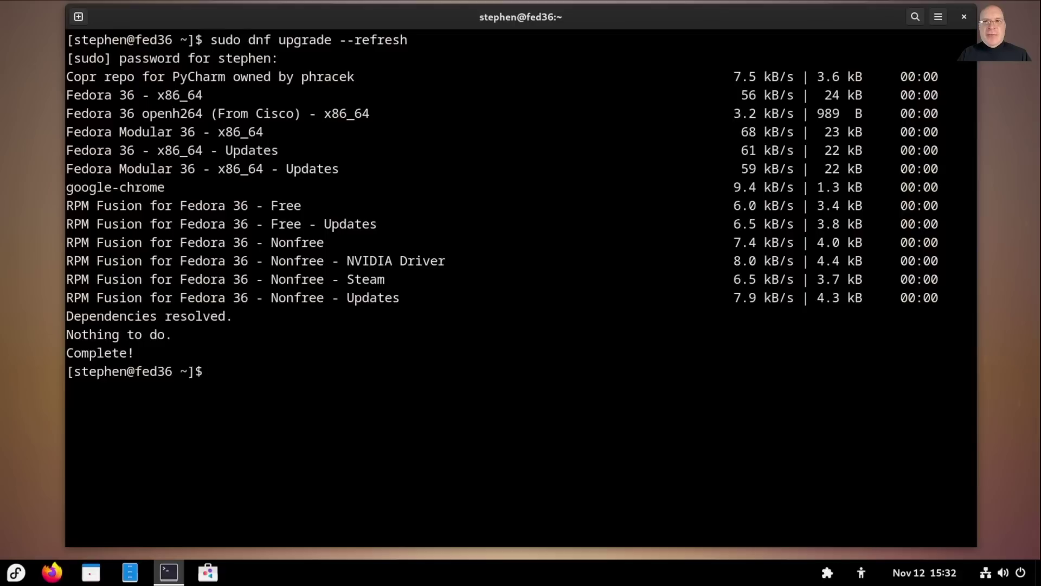
Clear and run sudo dnf install dnf-plugin-system-upgrade, which reports it is already installed
key(ctrl+l)
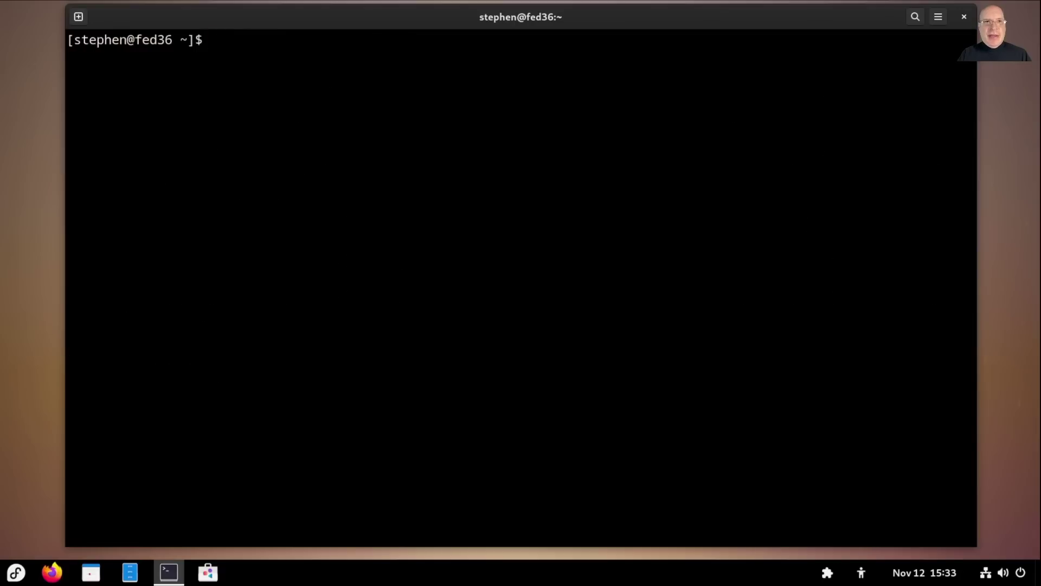
text(sudo )
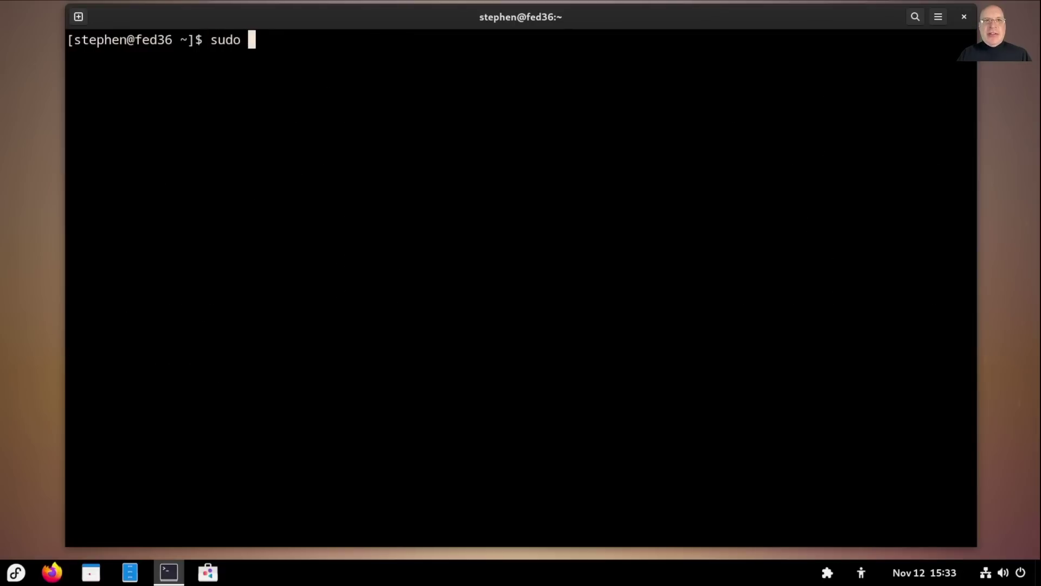
text(dnf install )
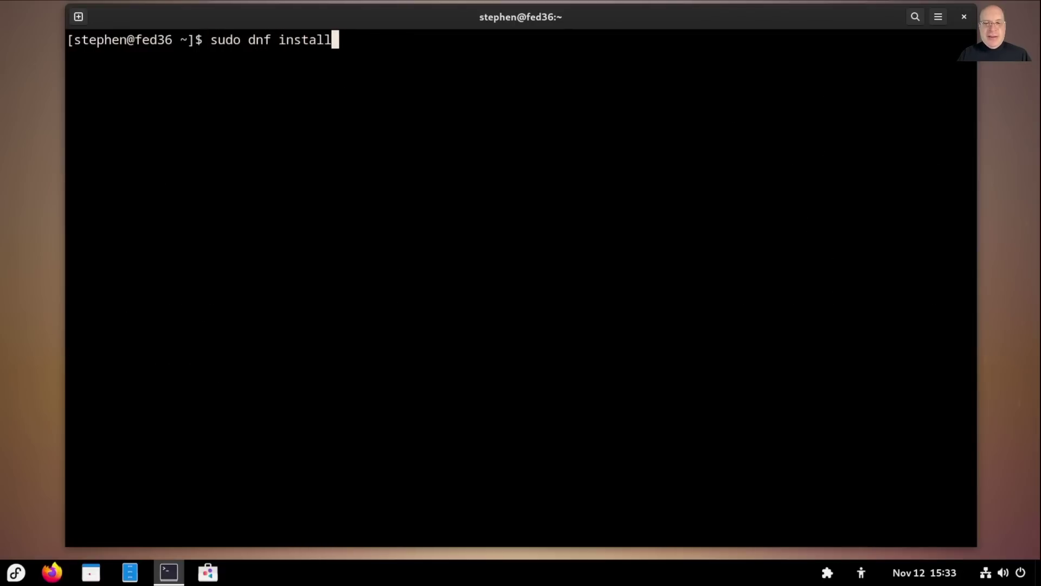
text(dnf-)
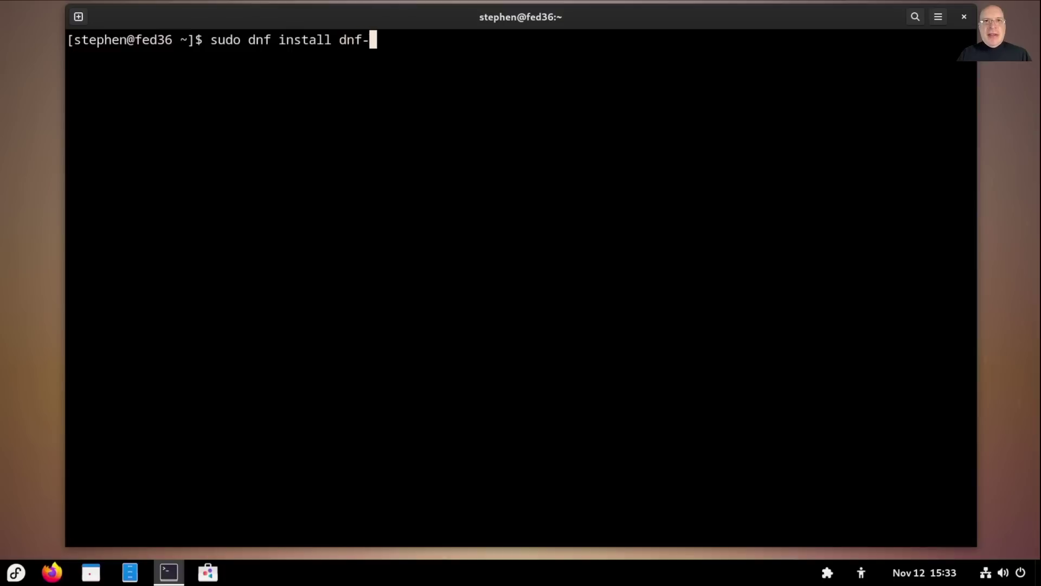
text(plugin-system)
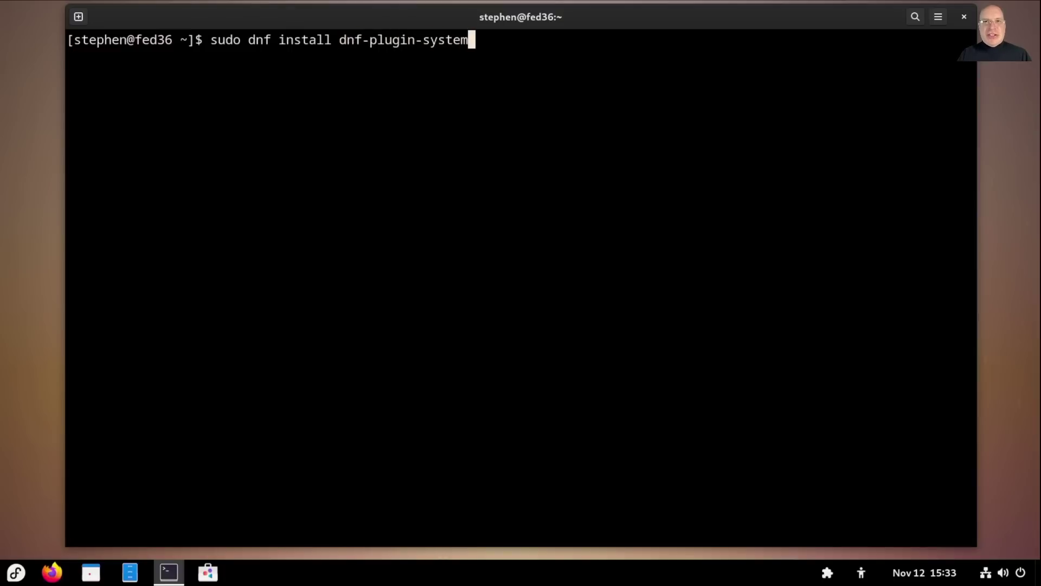
text(-upgrade)
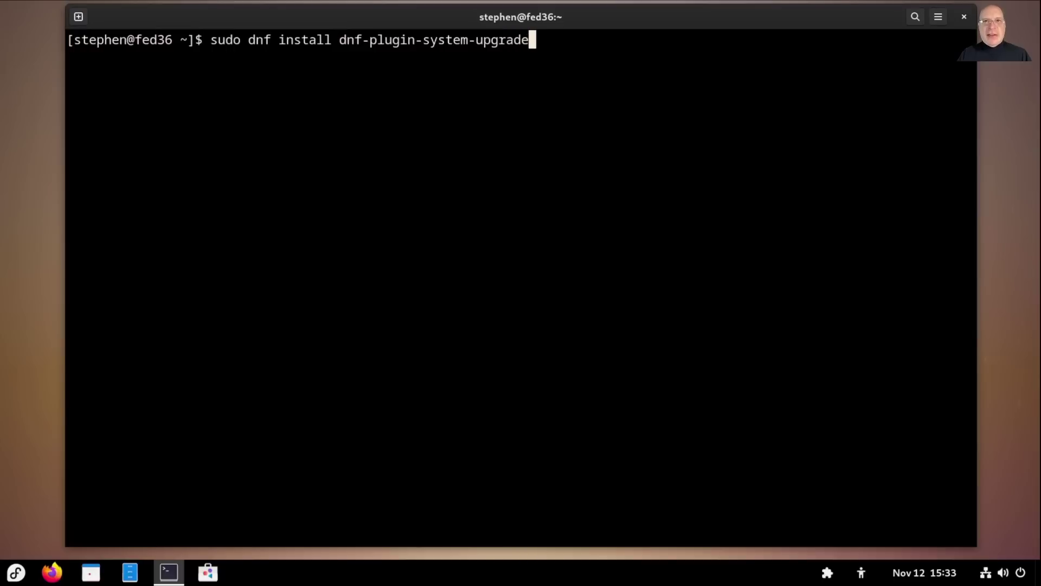
key(Return)
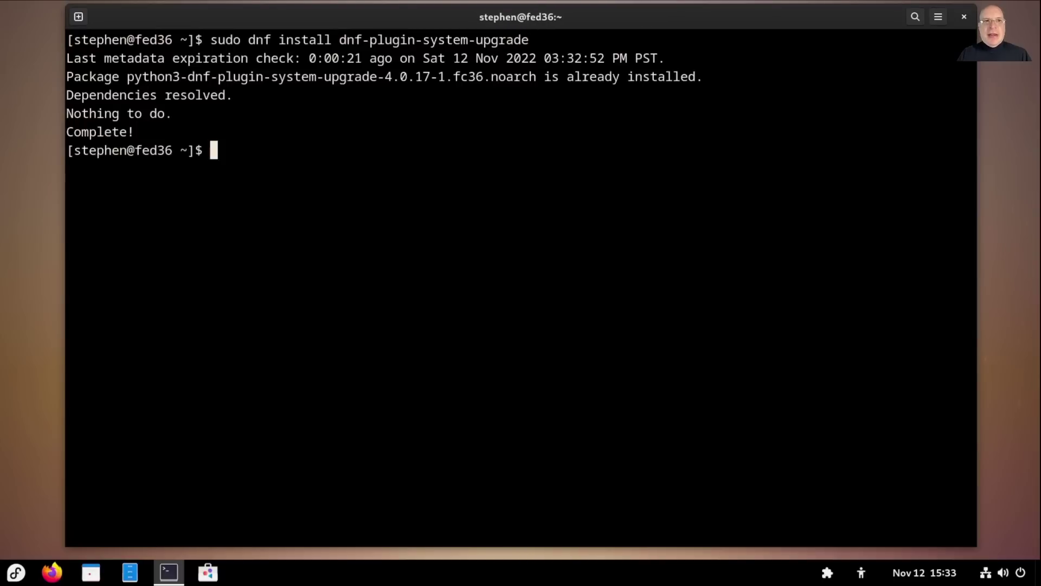
key(Return)
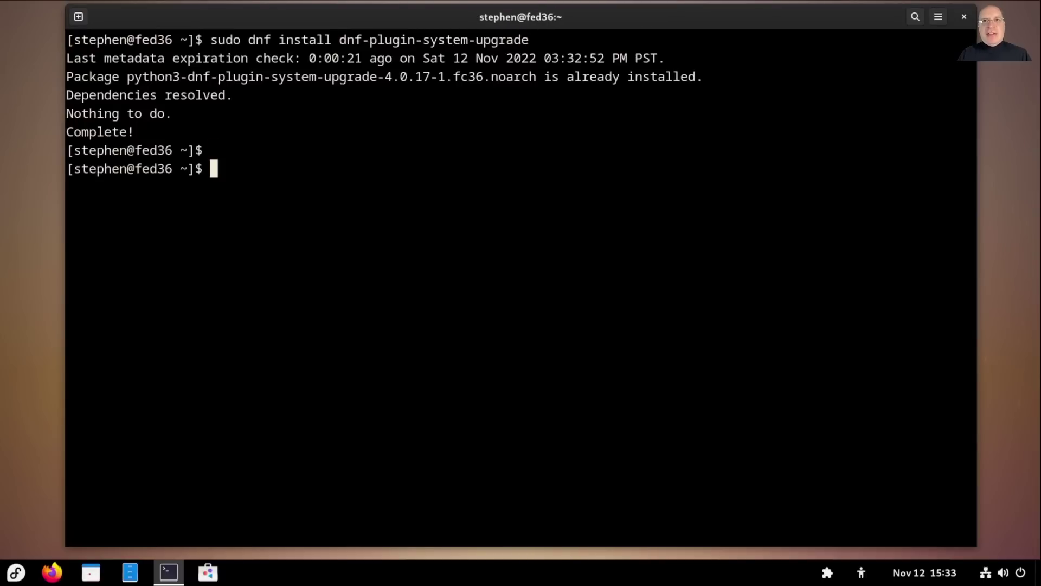
Run 'sudo dnf system-upgrade download --releasever=37'
text(sudo )
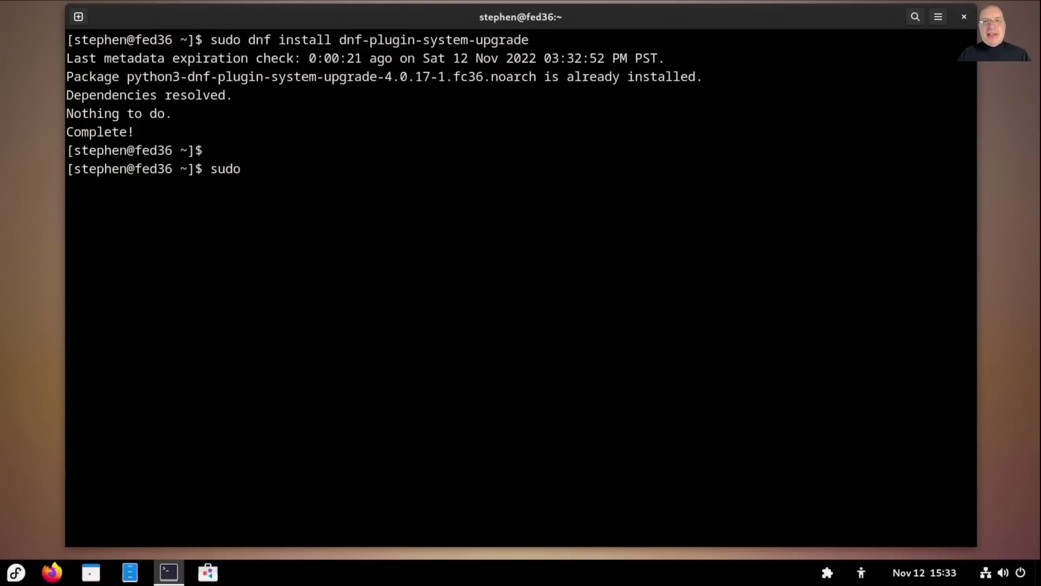
text(dnf)
text(syste)
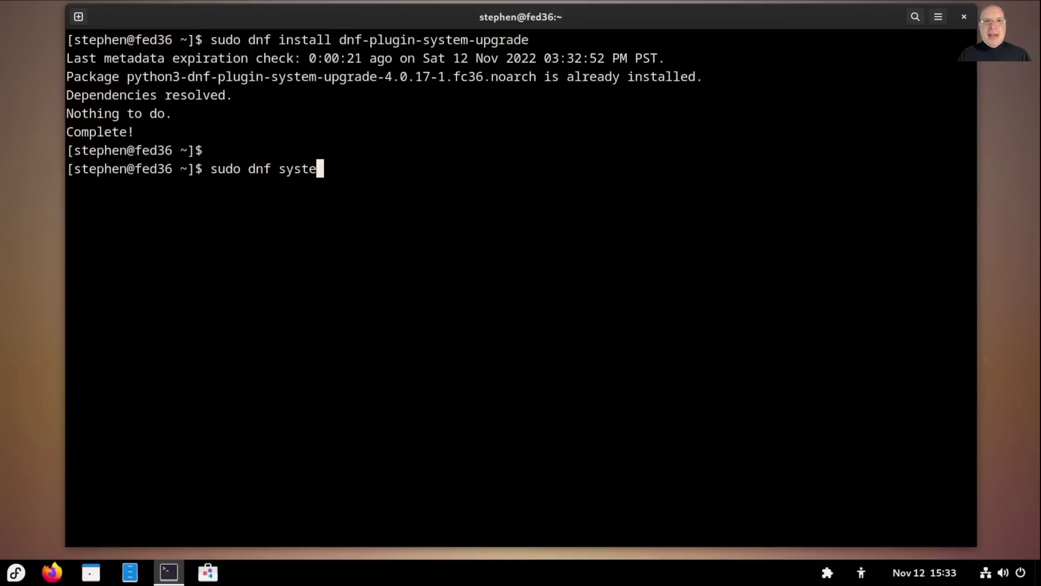
text(m-upgr)
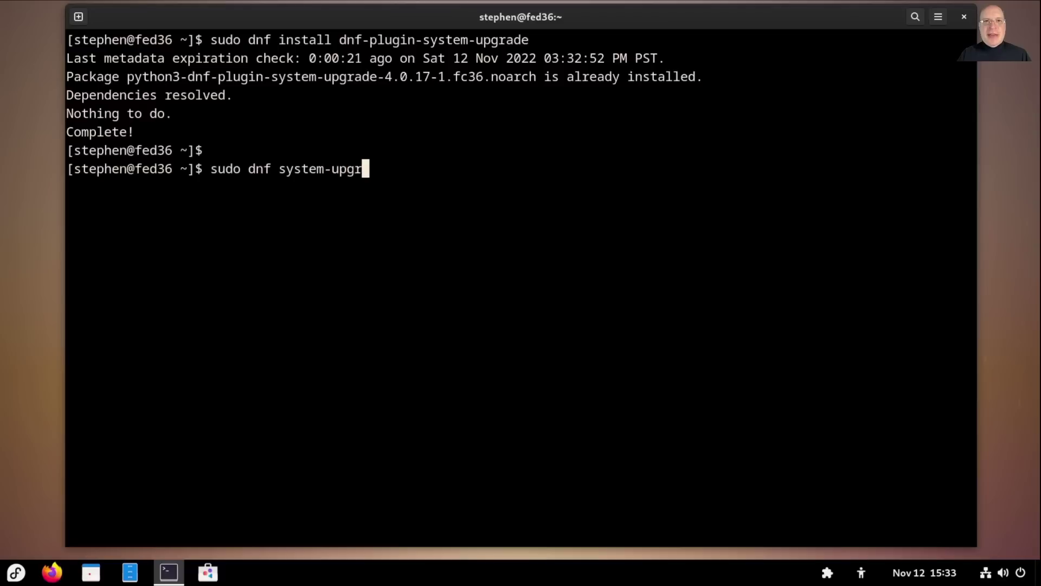
text(ade)
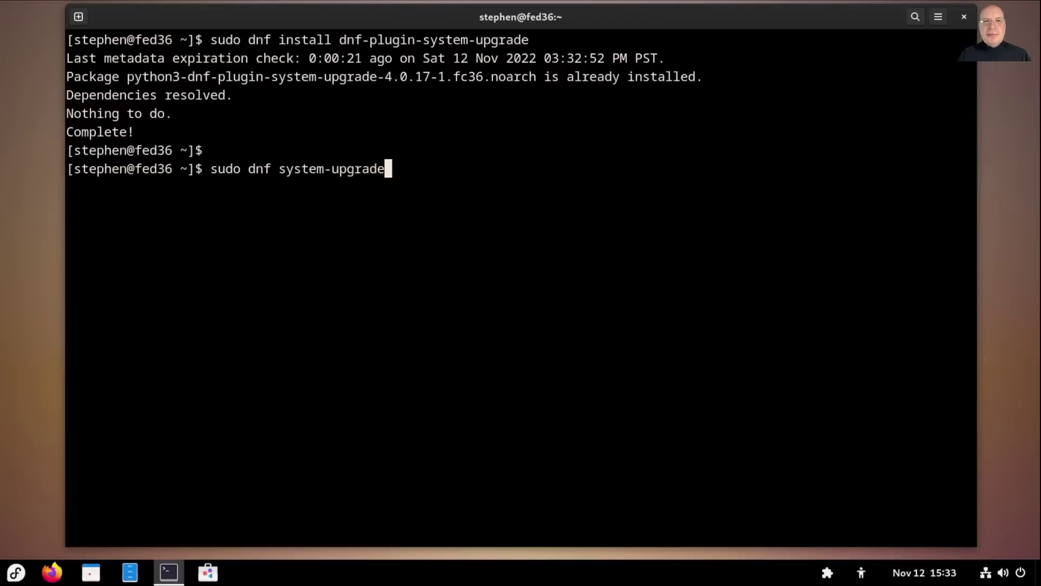
text( download)
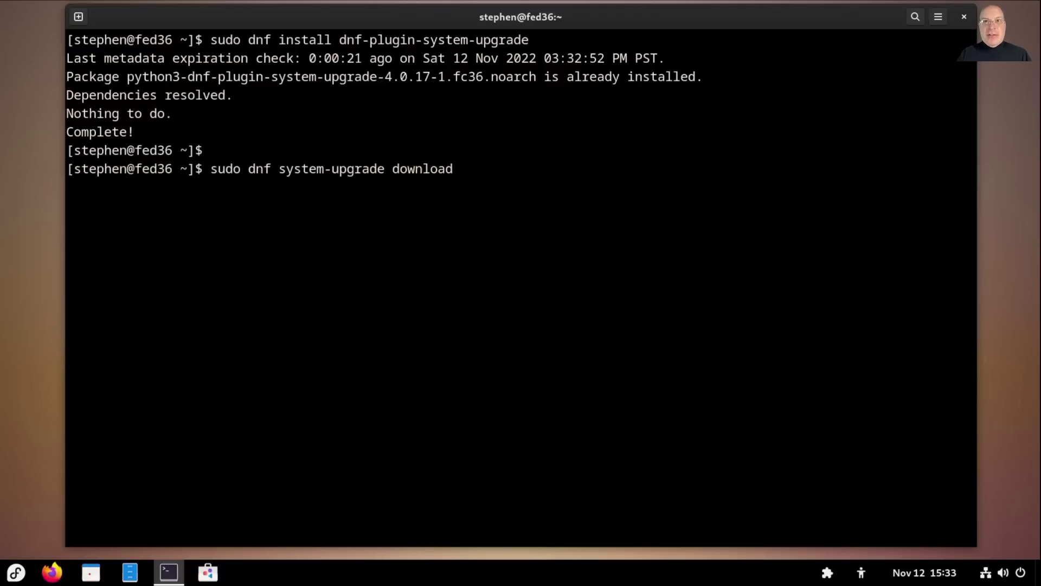
text( --release)
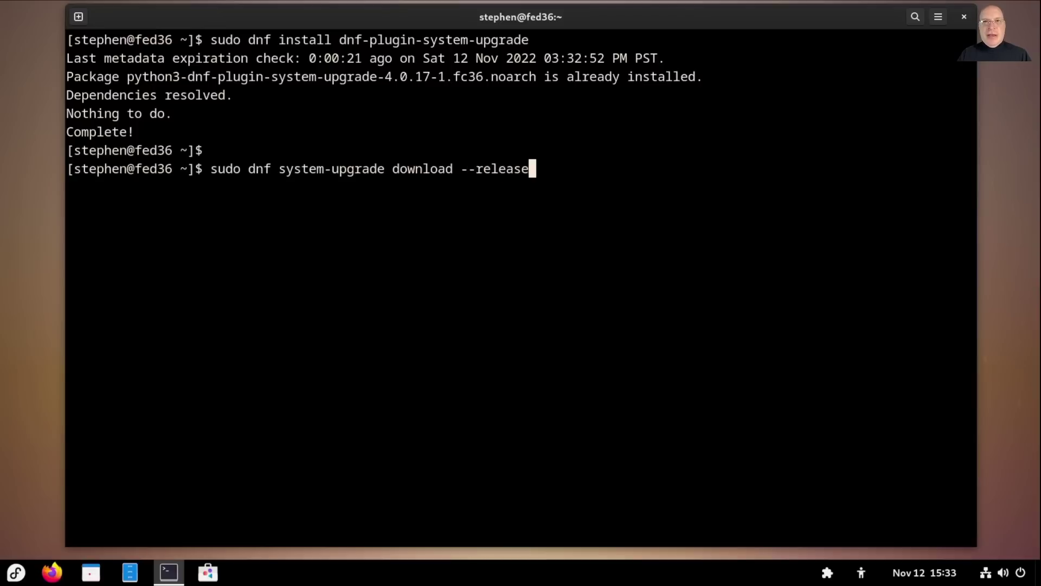
text(ver)
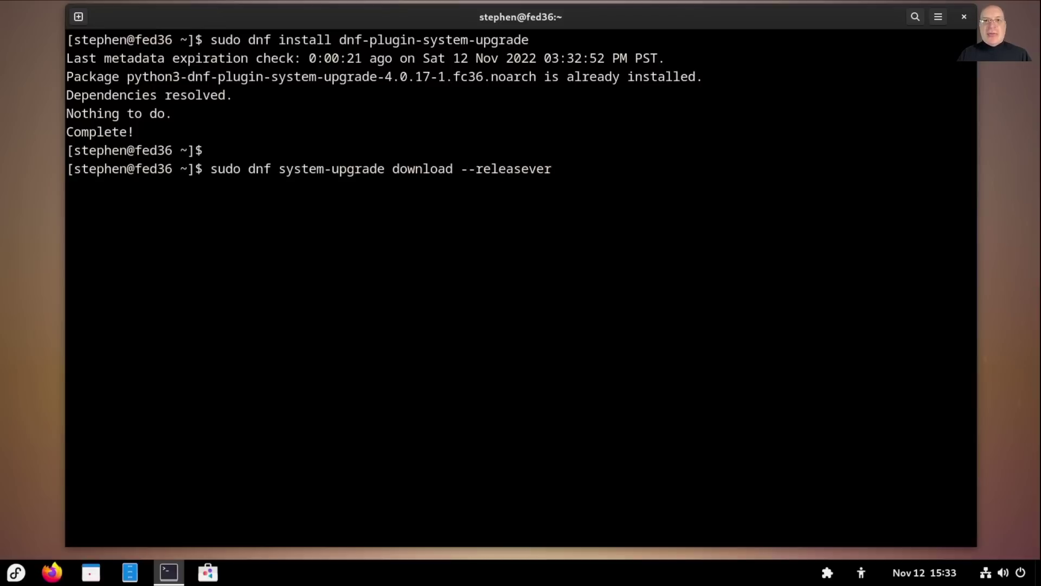
text(=37)
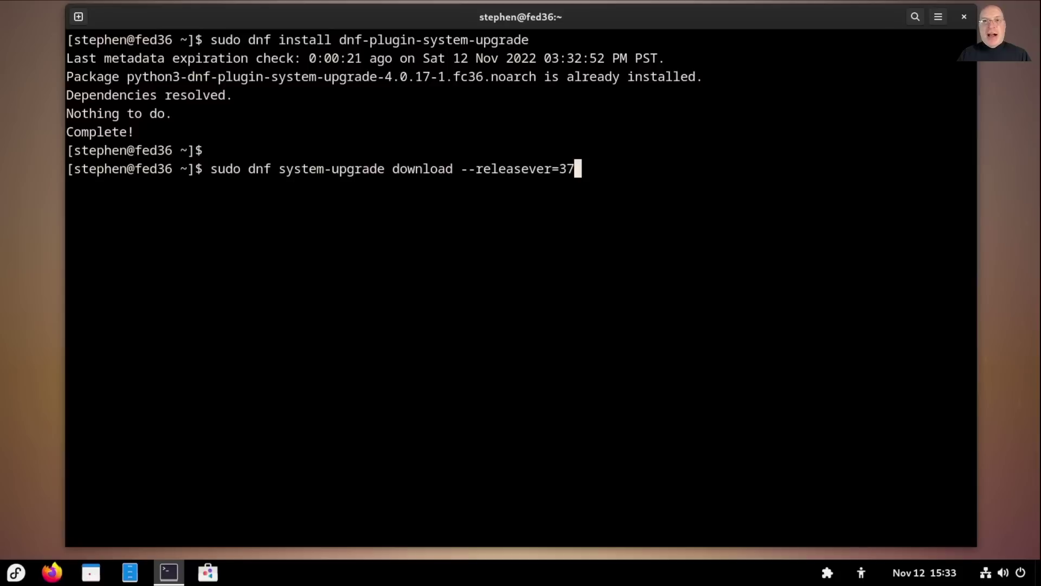
key(Return)
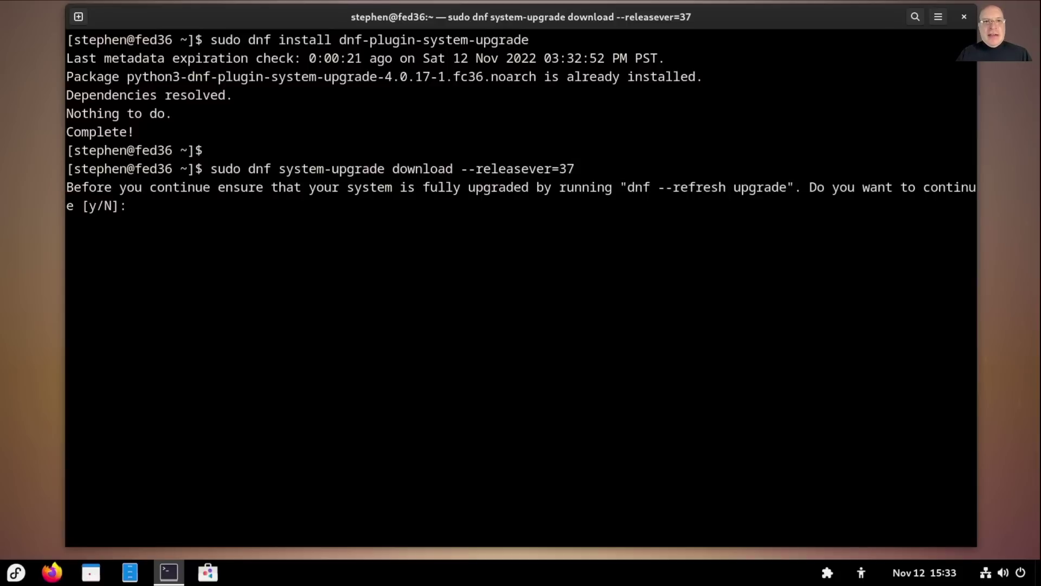
Answer y to continue and highlight the 1.8 G download size and 1818 upgraded packages
text(y)
key(Return)
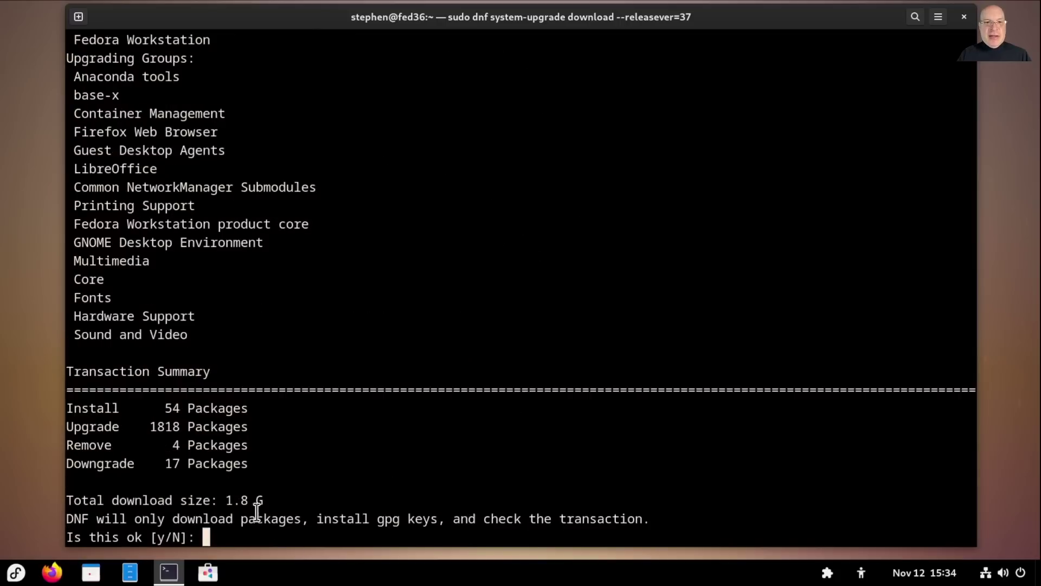
double_click(242, 501)
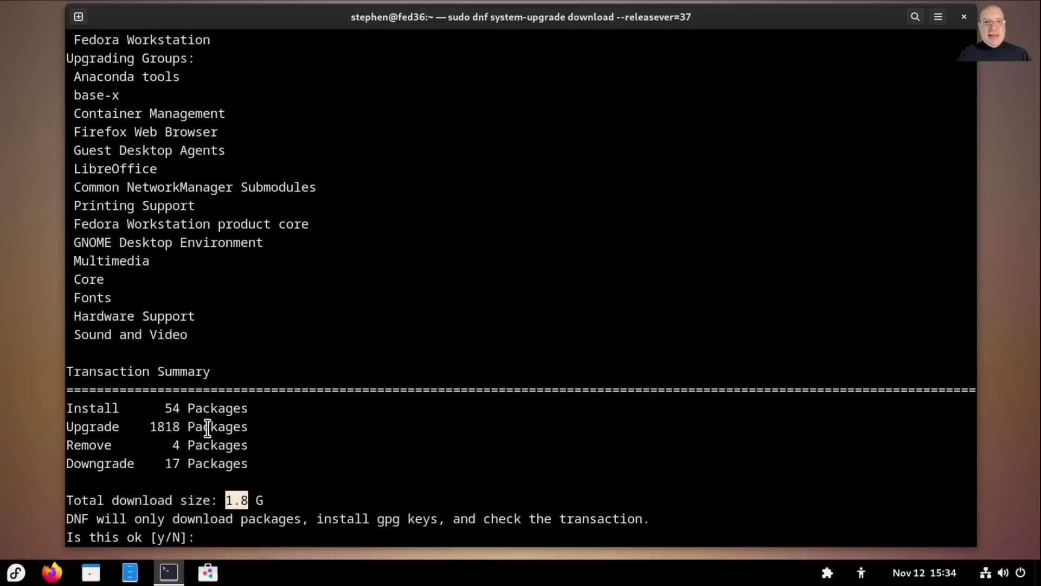
double_click(167, 426)
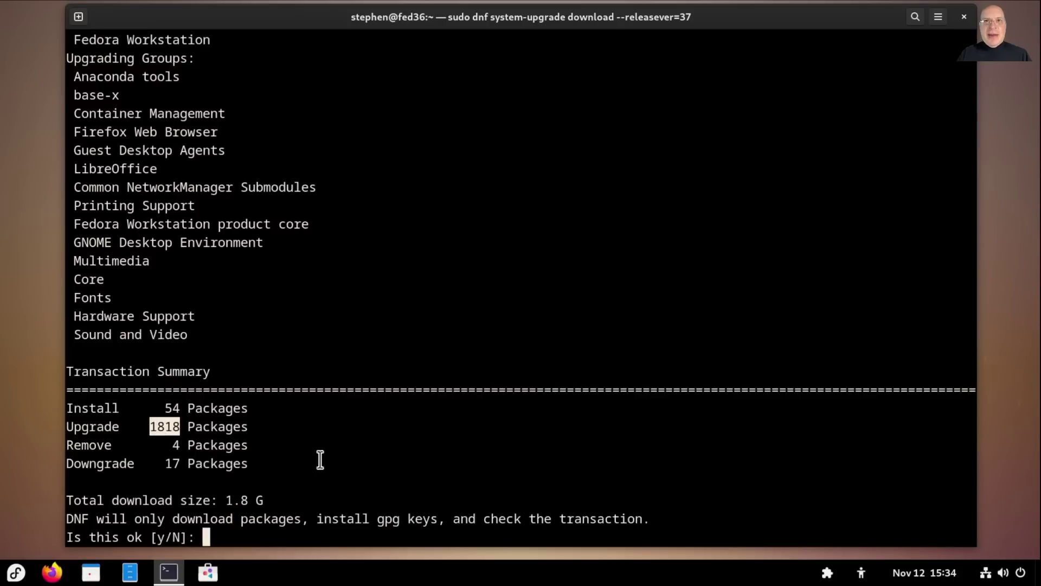
click(496, 476)
Approve the transaction with y to download all 1889 packages, then answer y to the key import
text(y)
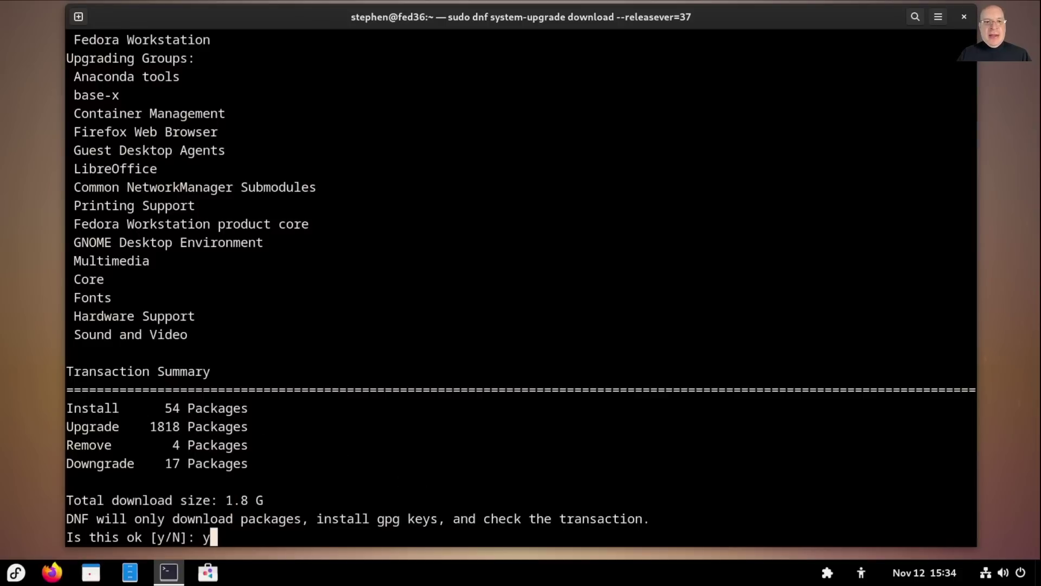
key(Return)
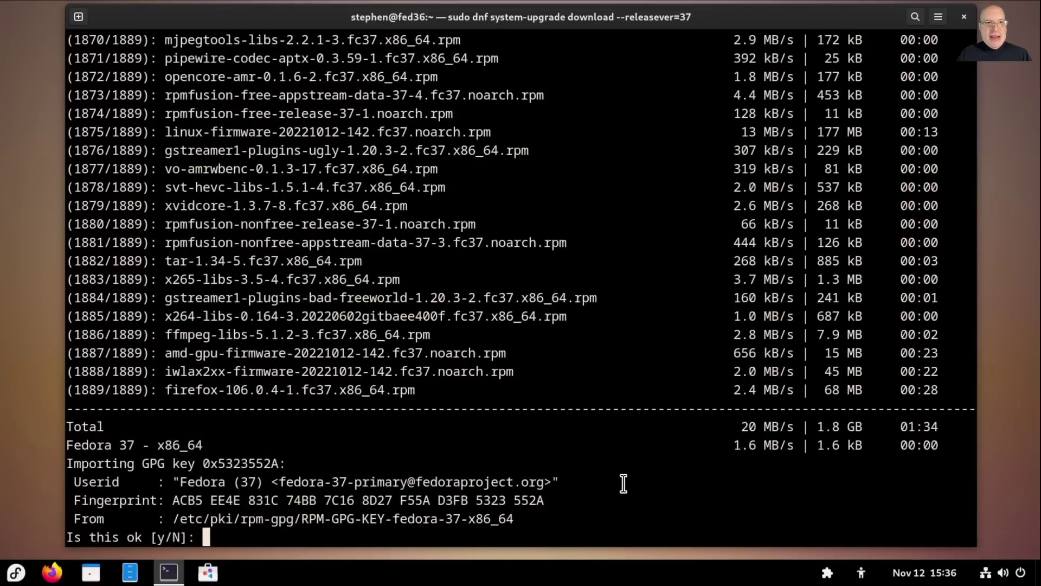
text(y)
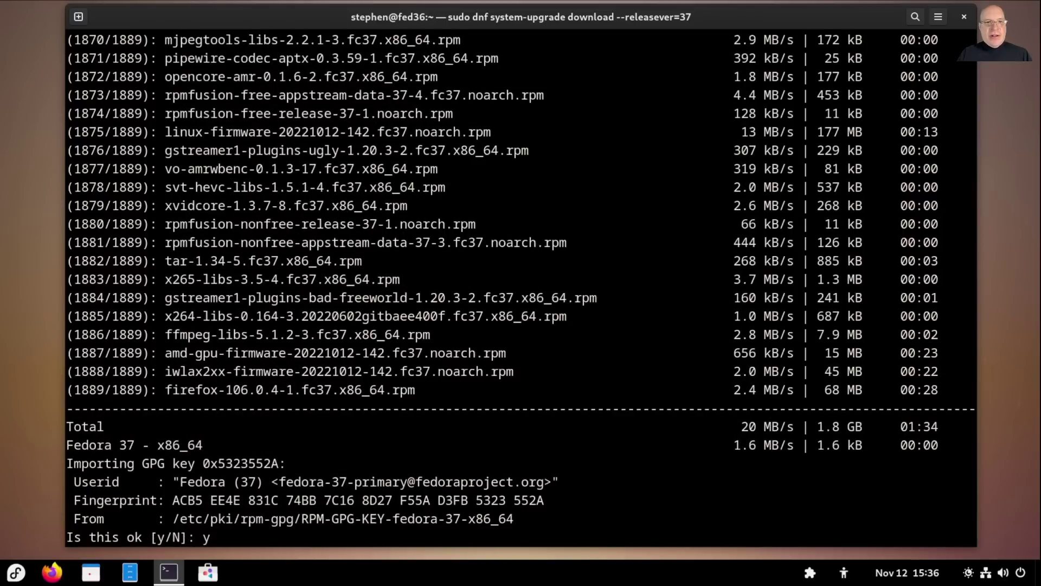
Accept the Fedora 37 GPG key and paste 'dnf system-upgrade reboot' at the prompt, prefixed with sudo
key(Return)
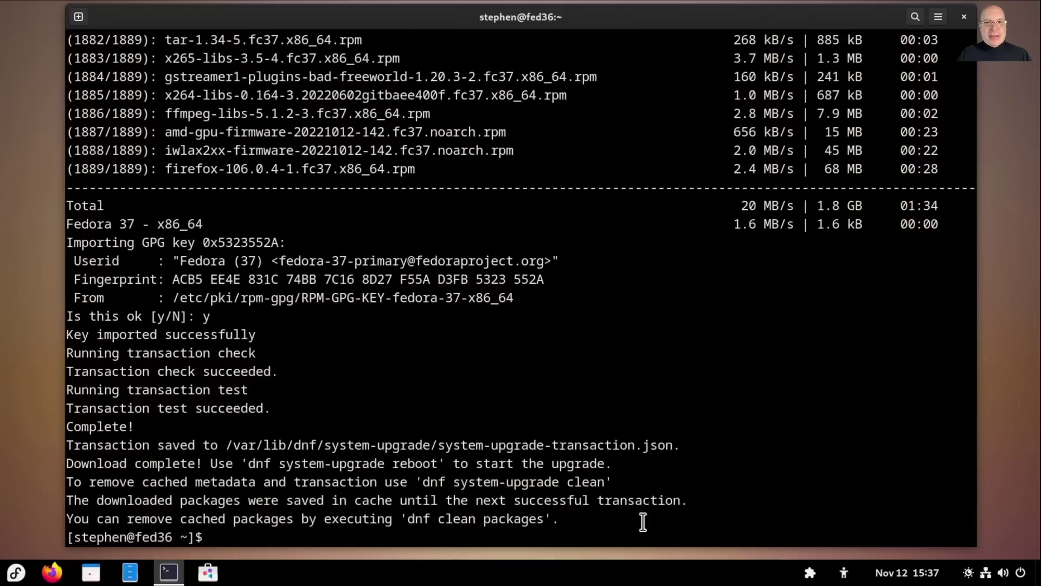
drag(250, 465, 437, 465)
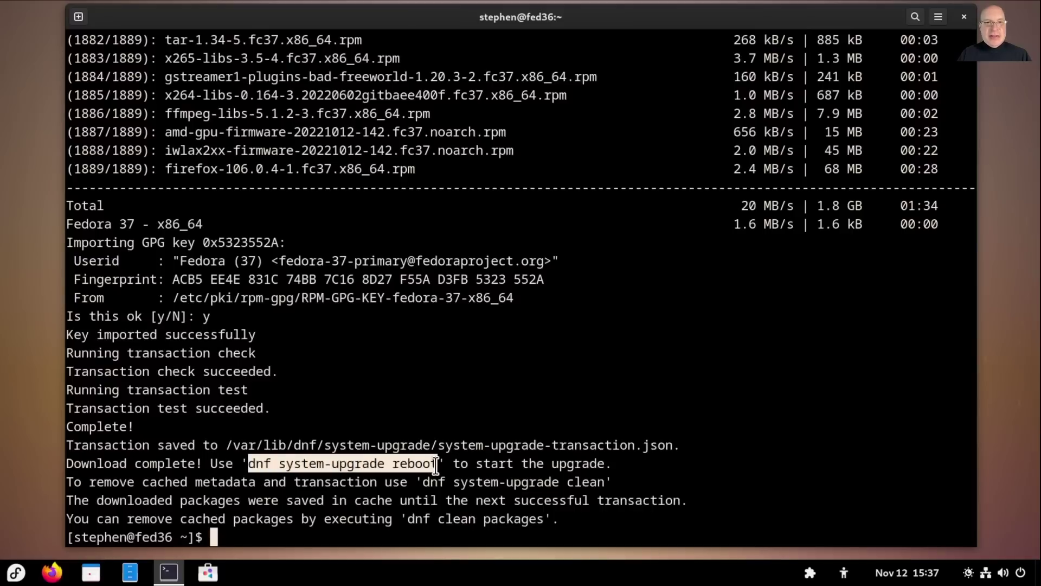
middle_click(458, 468)
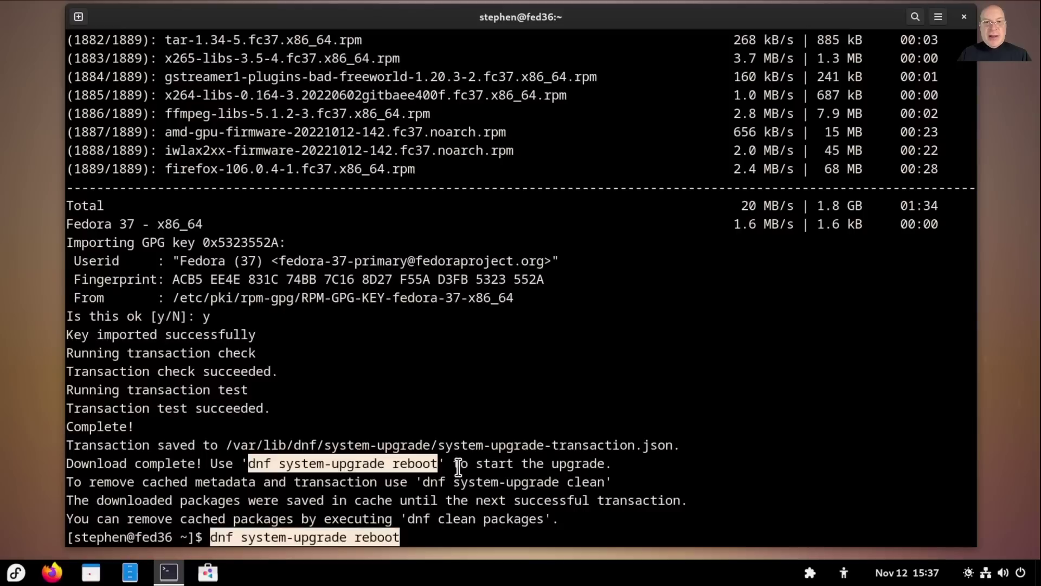
key(Left)
key(Left)
key(Left)
key(Left)
key(Left)
key(Left)
key(Left)
key(Left)
key(Left)
key(Left)
key(Left)
key(Left)
key(Left)
key(Left)
key(Left)
key(Left)
key(Left)
key(Left)
key(Left)
key(Left)
key(Left)
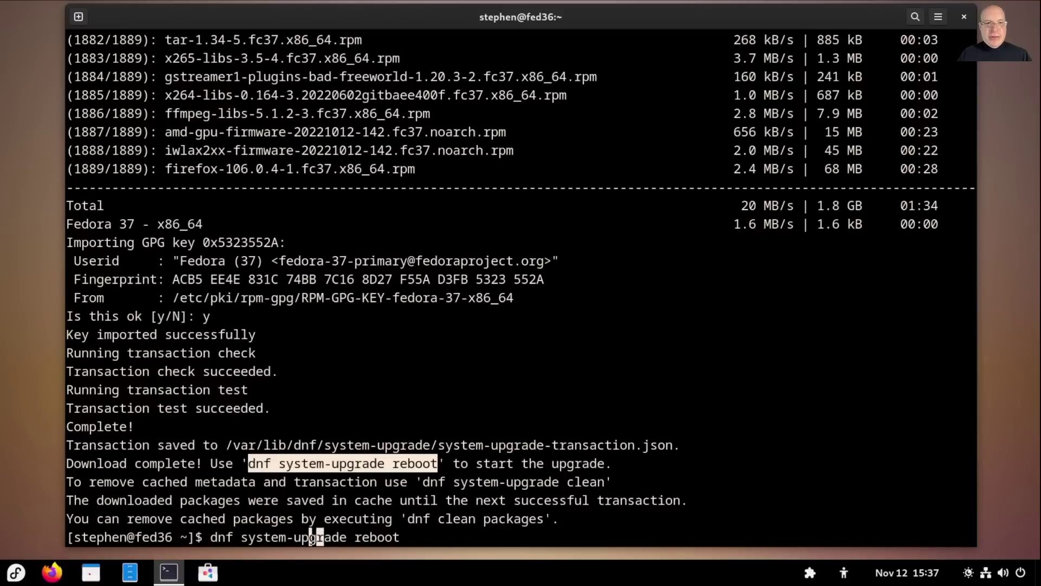
text(sudo)
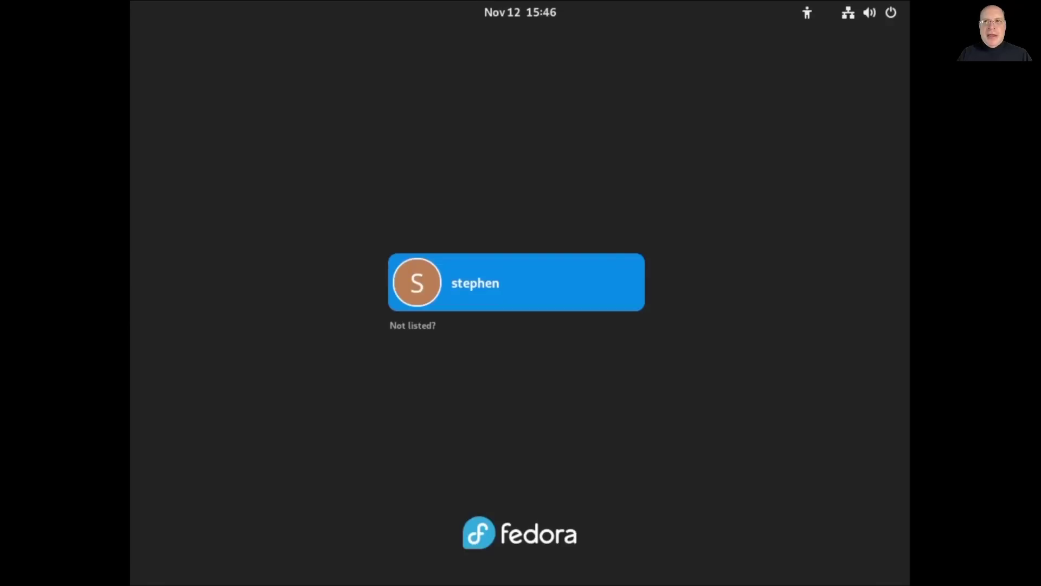
Sign in and open the Extension Updates notification
click(491, 294)
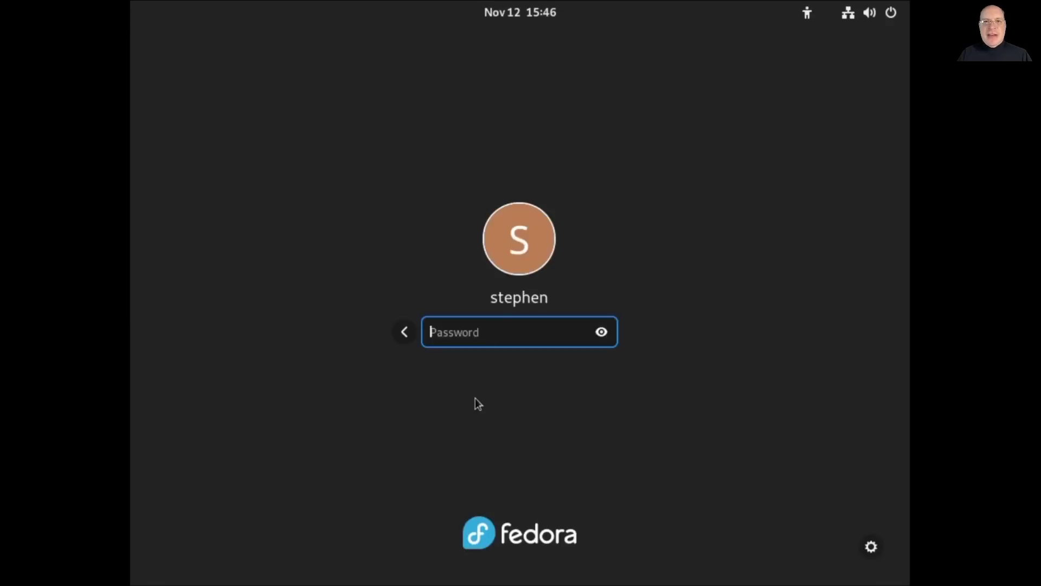
text(••••••••)
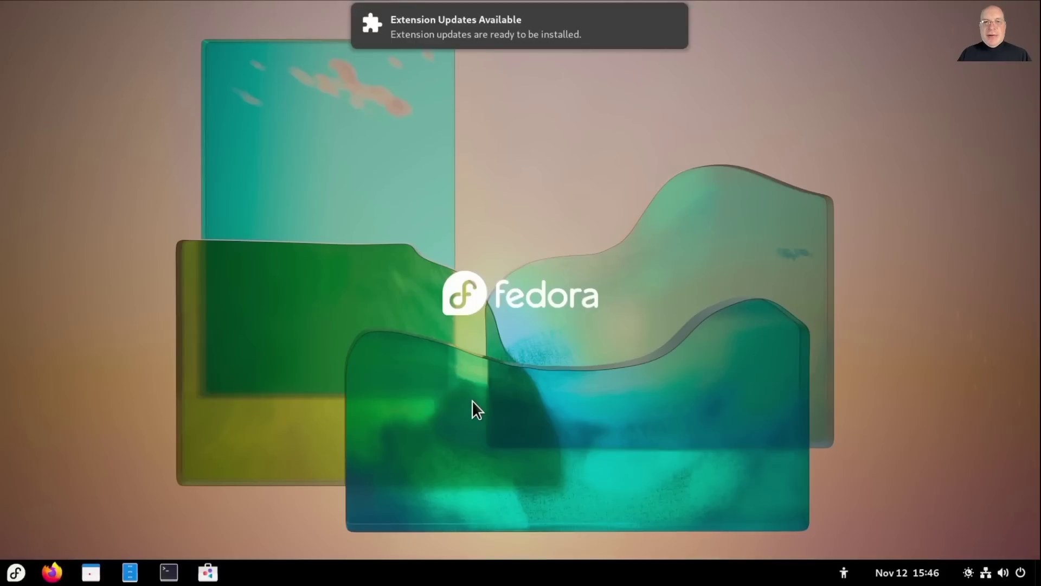
click(467, 27)
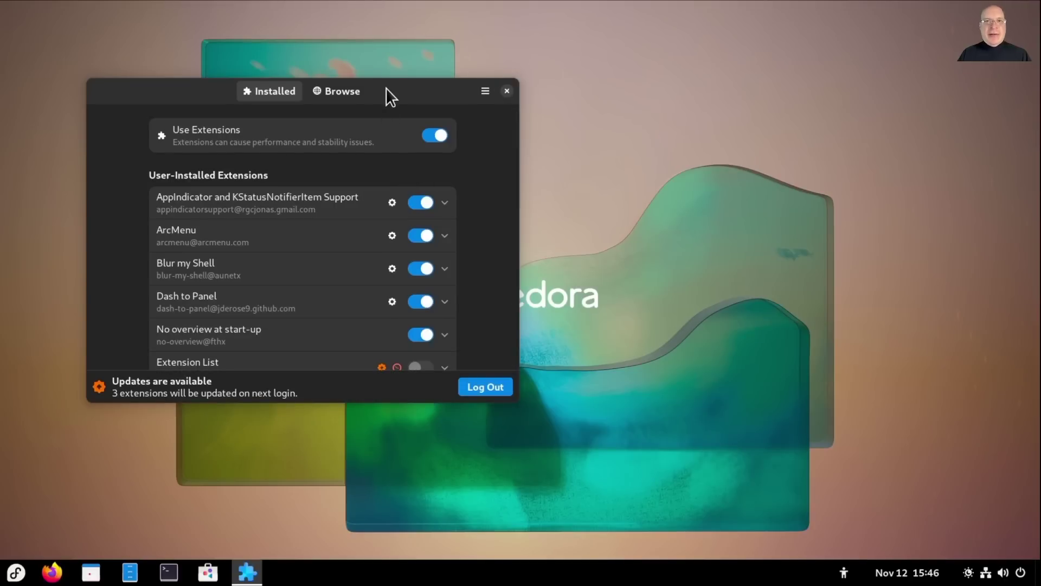
Review the Installed extensions list showing 3 pending updates
drag(386, 87, 549, 72)
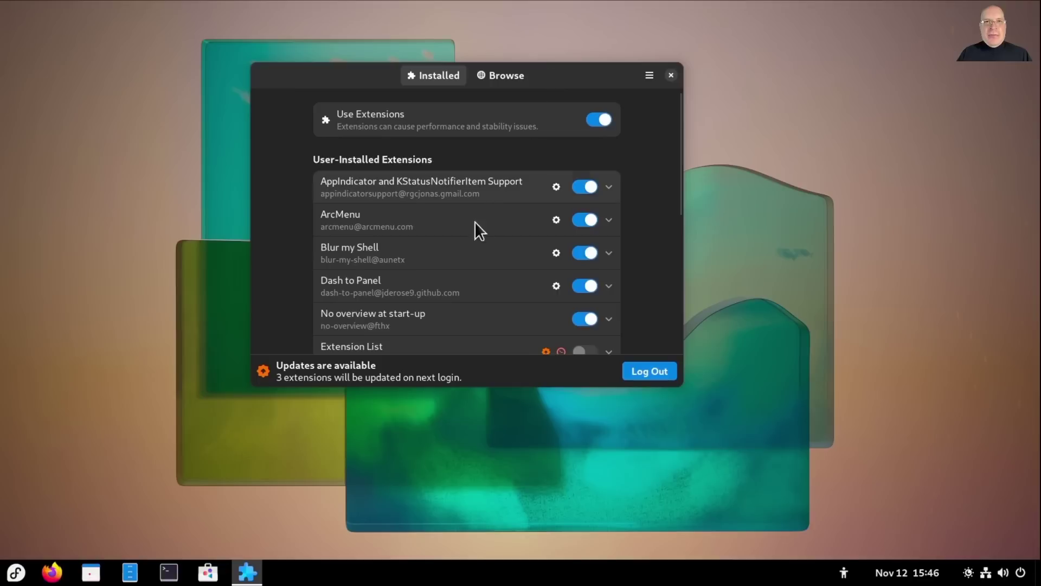
scroll(636, 289, down, 4)
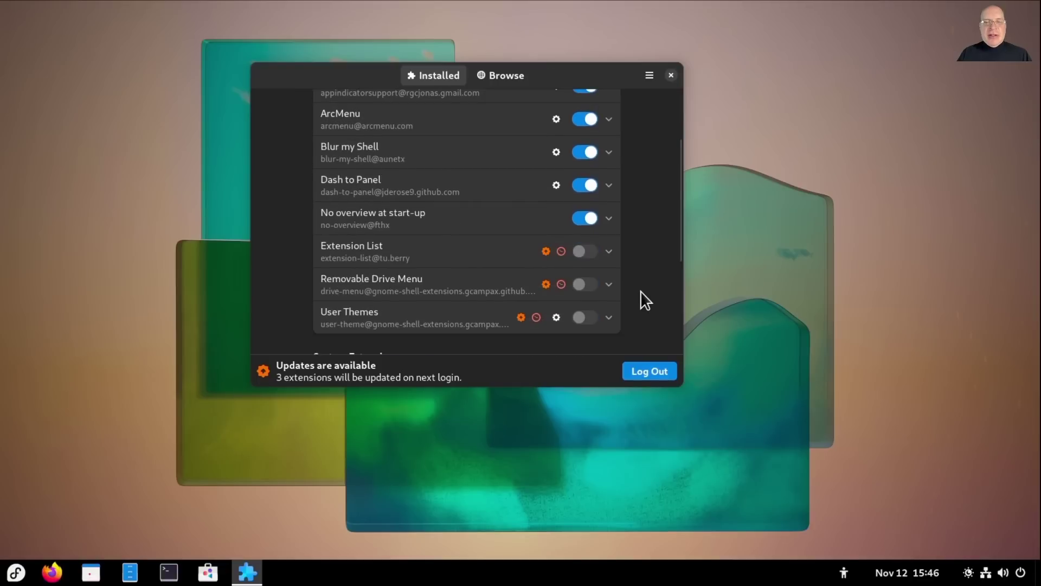
scroll(640, 291, down, 1)
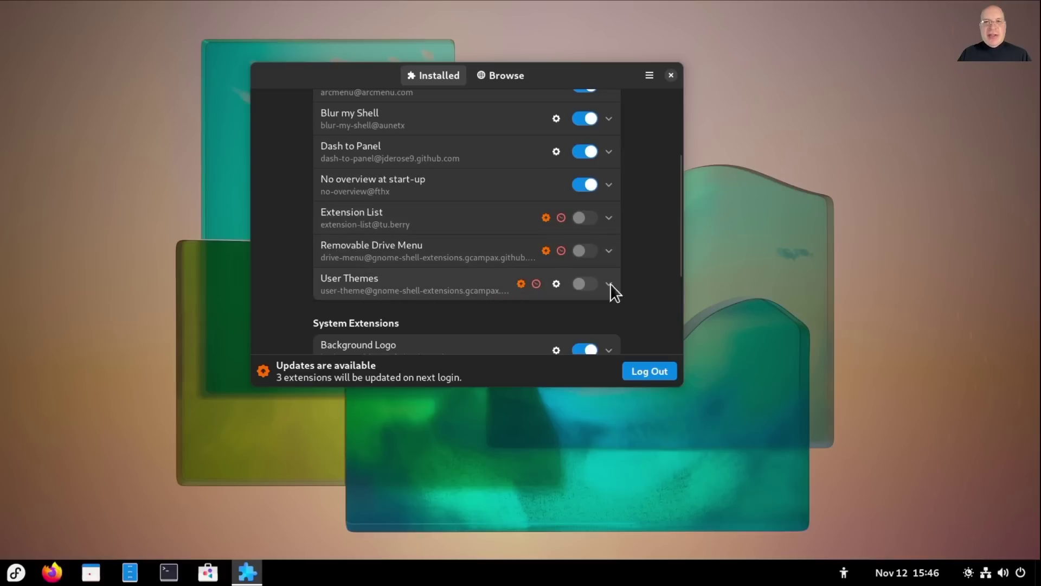
scroll(643, 275, down, 5)
scroll(649, 273, up, 4)
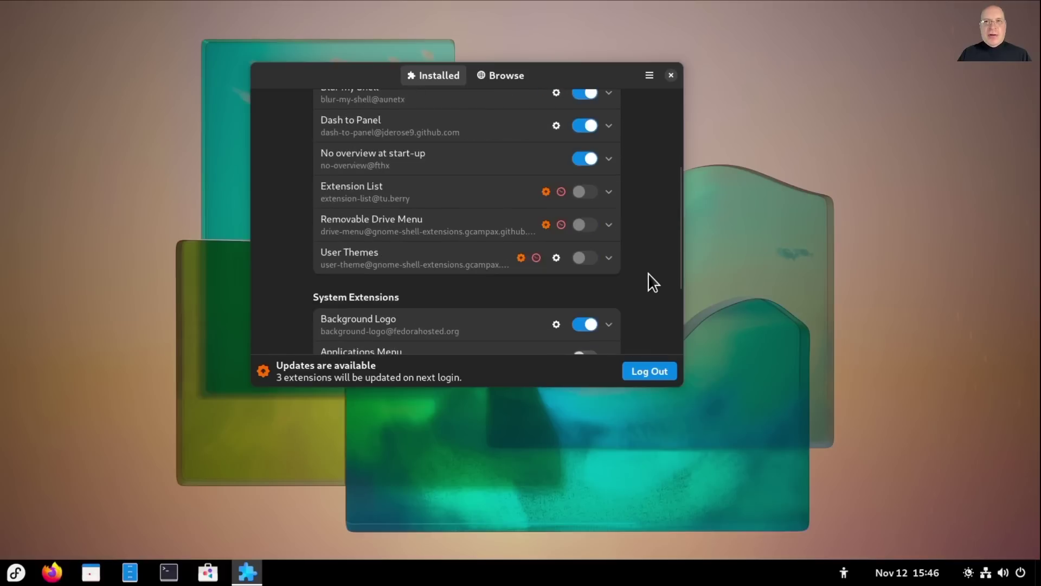
scroll(648, 272, up, 4)
scroll(649, 272, down, 2)
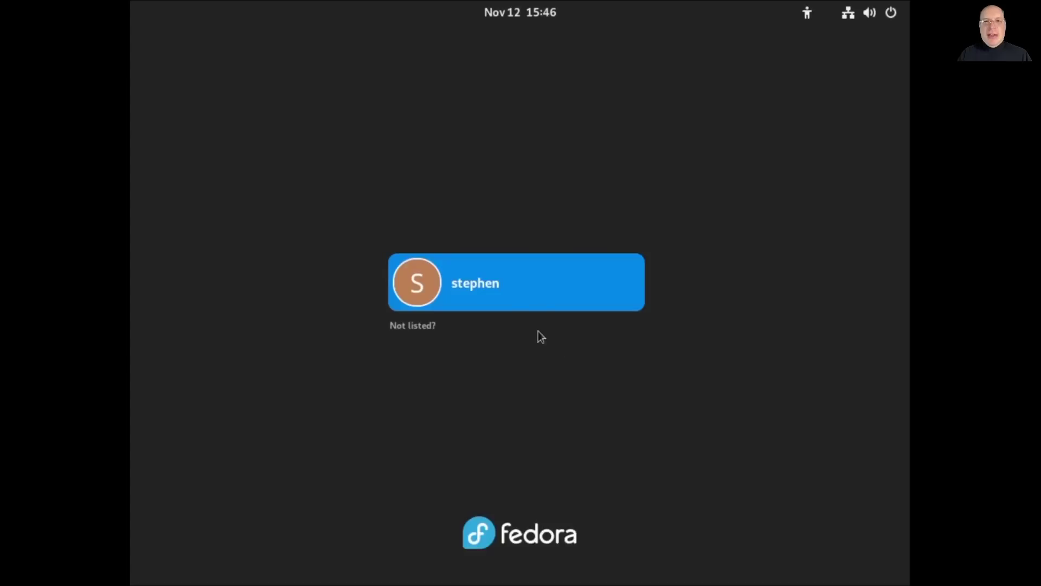
Log back in to the upgraded Fedora 37 session with the account password and open quick settings
click(512, 296)
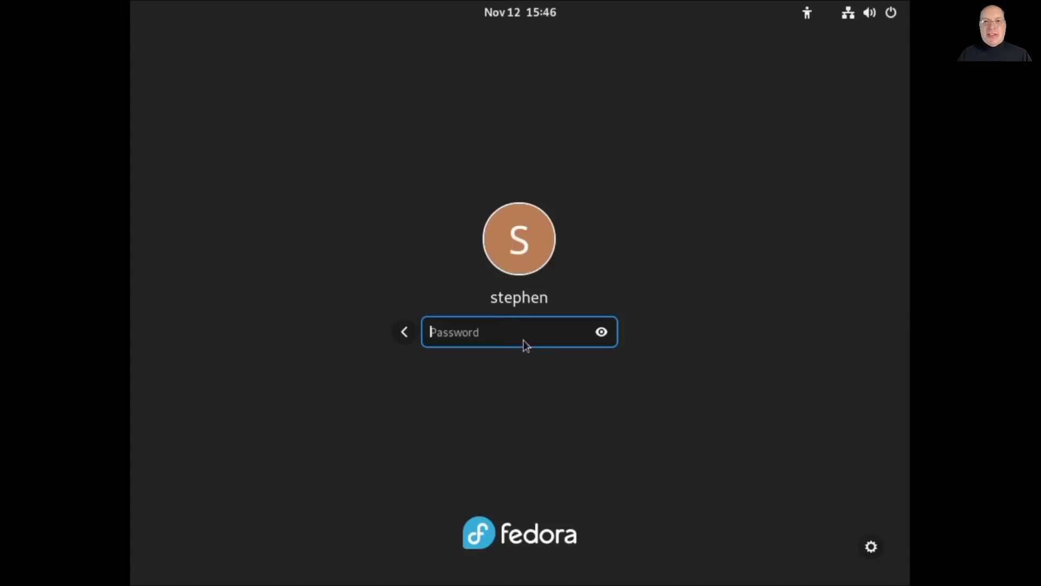
text(•••••••••)
key(Return)
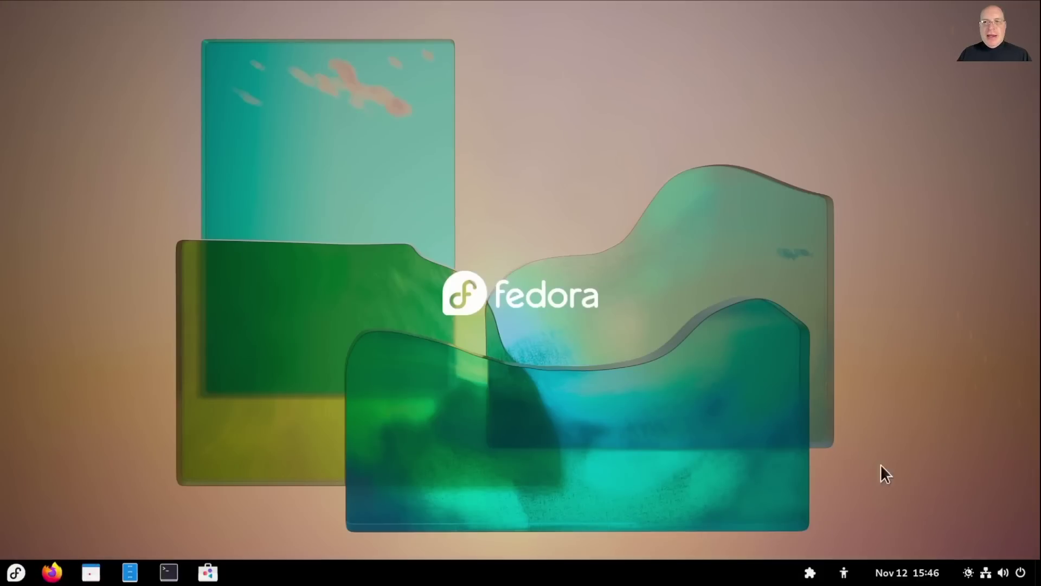
click(986, 570)
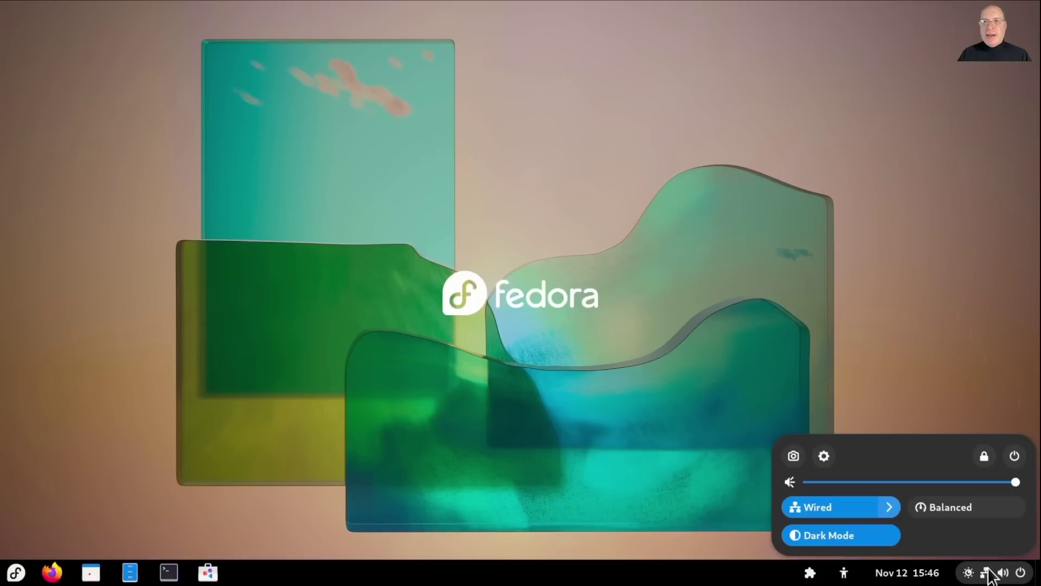
Open Settings and highlight the Fedora Linux 37 OS name on the About page
click(824, 456)
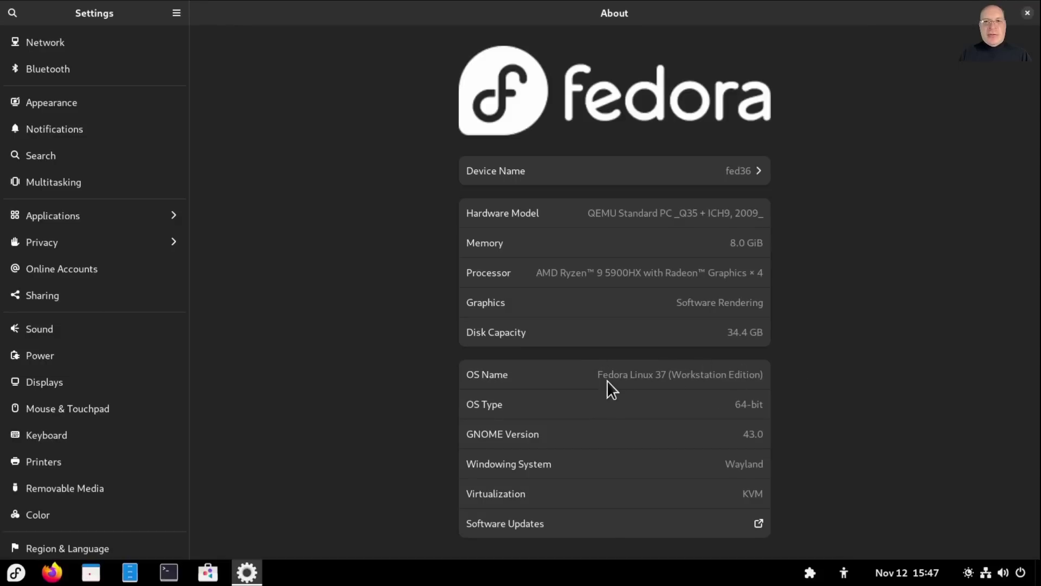
drag(597, 374, 798, 376)
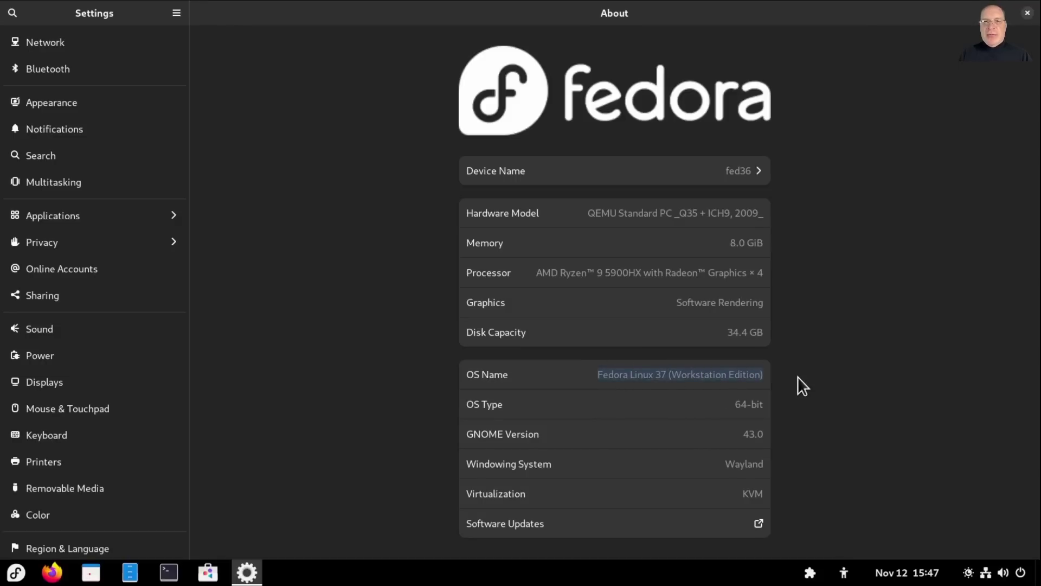
click(670, 374)
Rename the device from fed36 to fed37 and close Settings
click(751, 171)
click(513, 316)
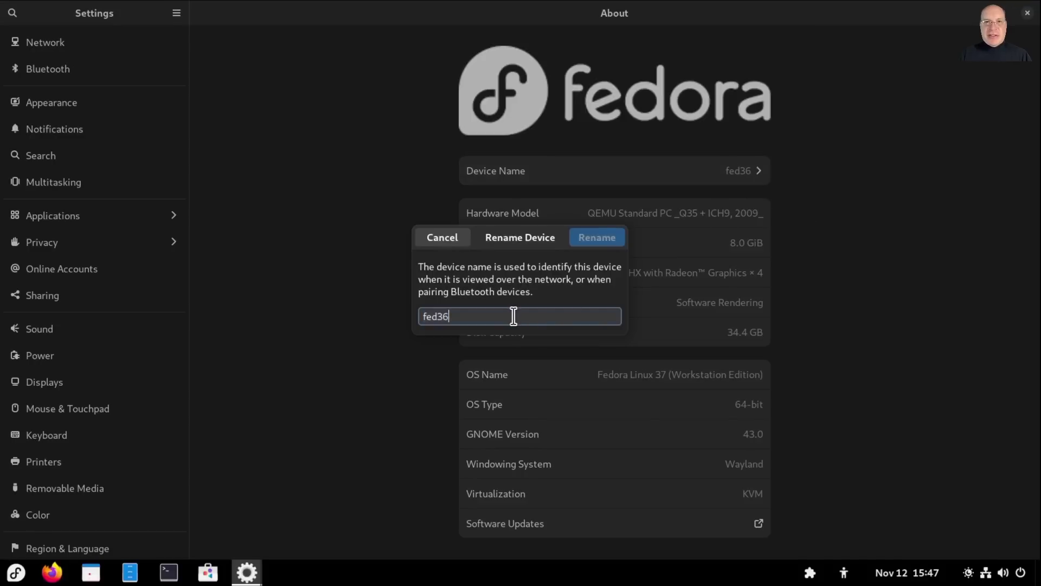
key(BackSpace)
text(7)
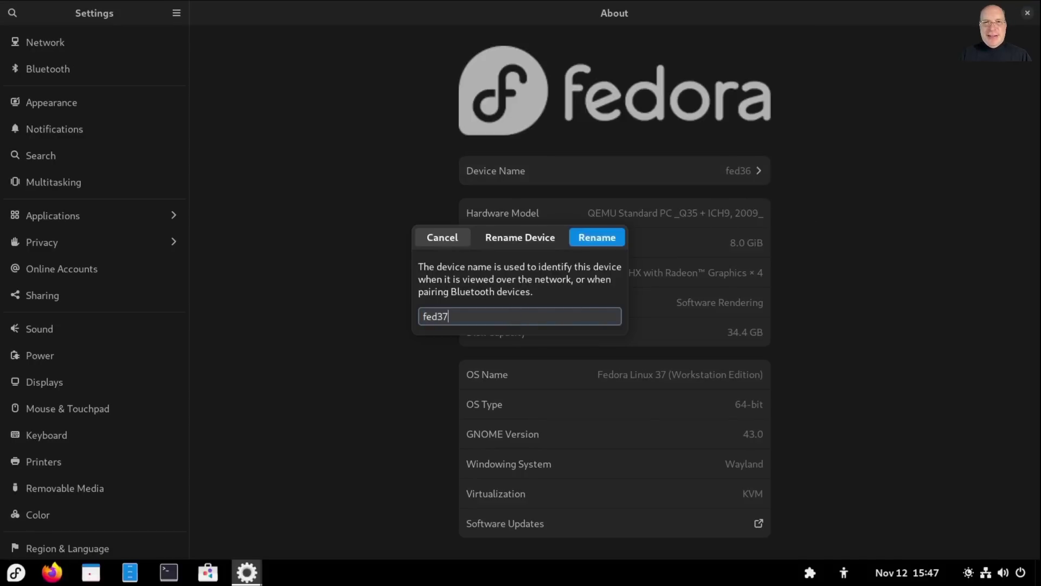
click(599, 240)
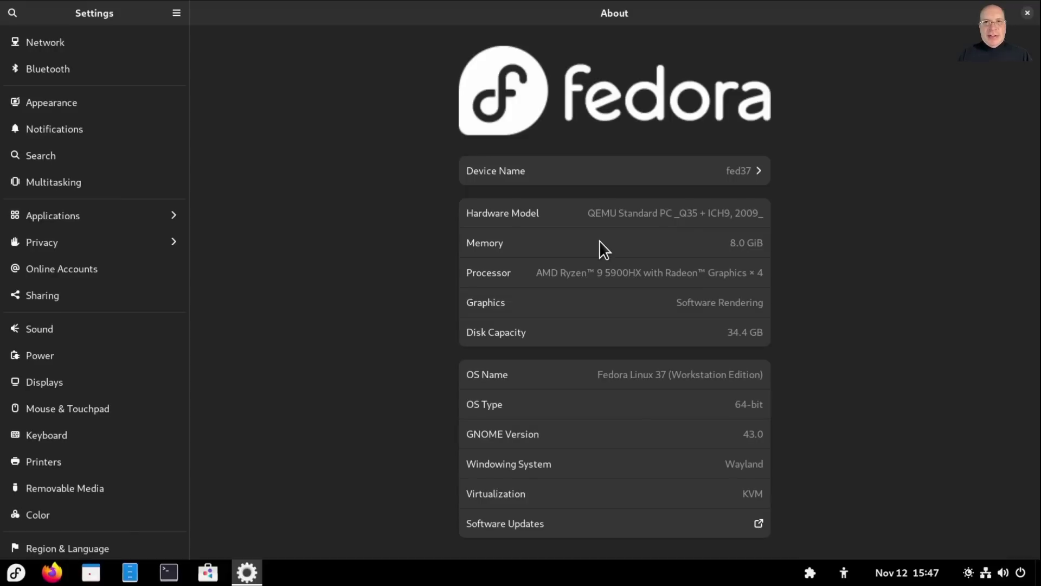
click(1028, 13)
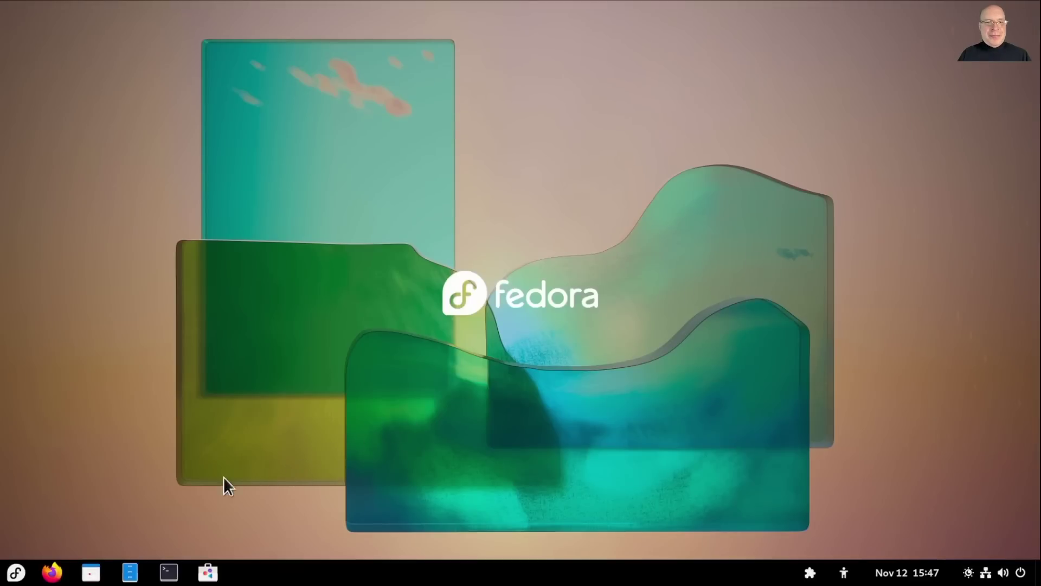
click(130, 575)
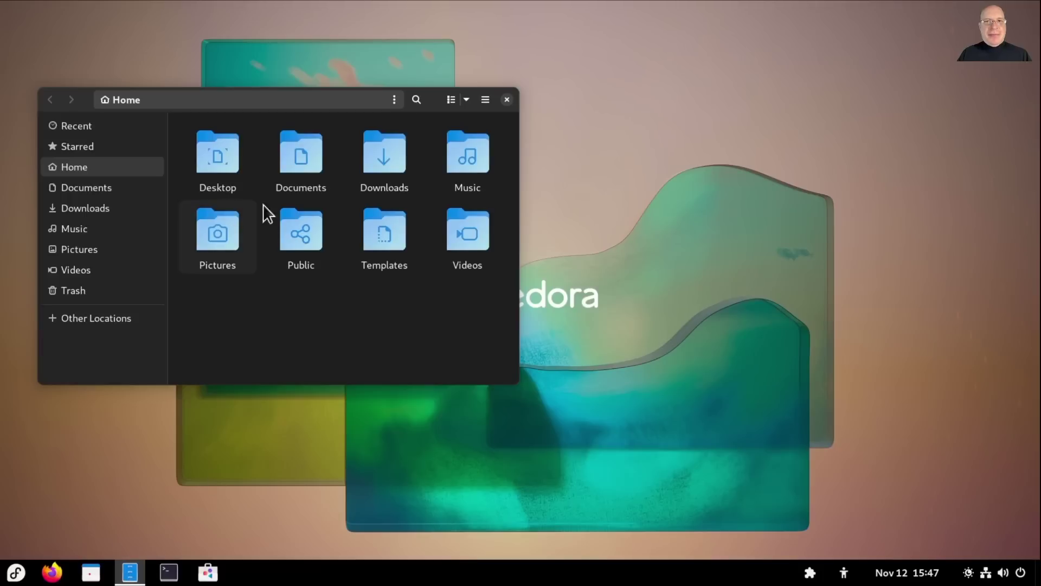
Check the Files version 43.0 in its About window, then dismiss it
drag(437, 108, 546, 131)
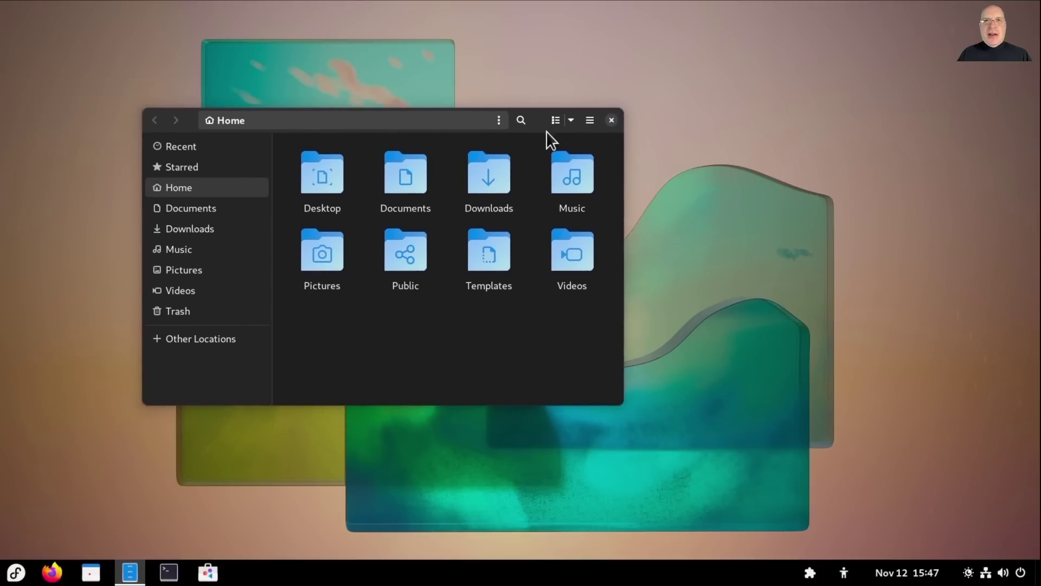
click(591, 121)
click(545, 333)
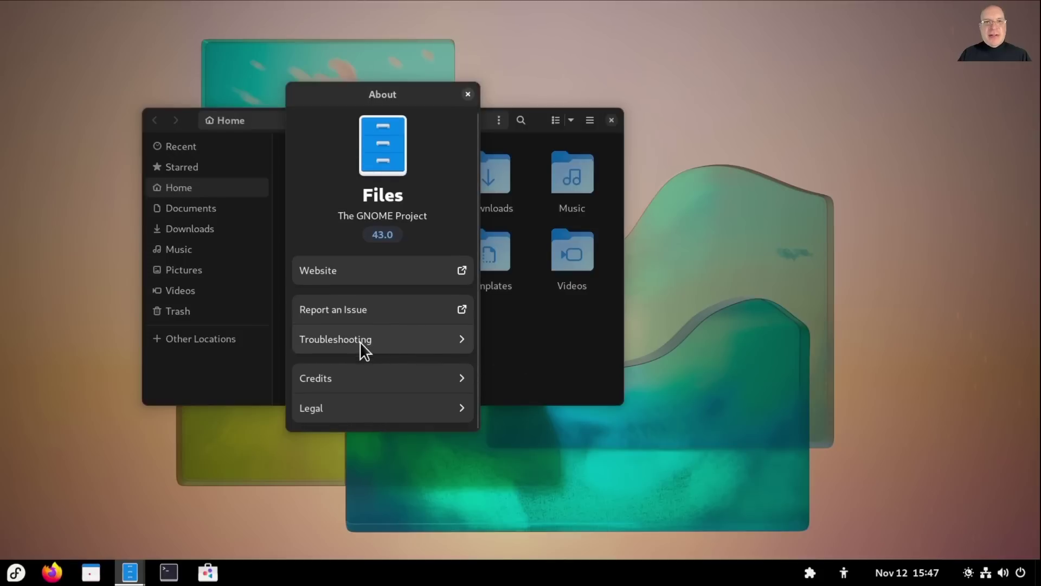
click(468, 95)
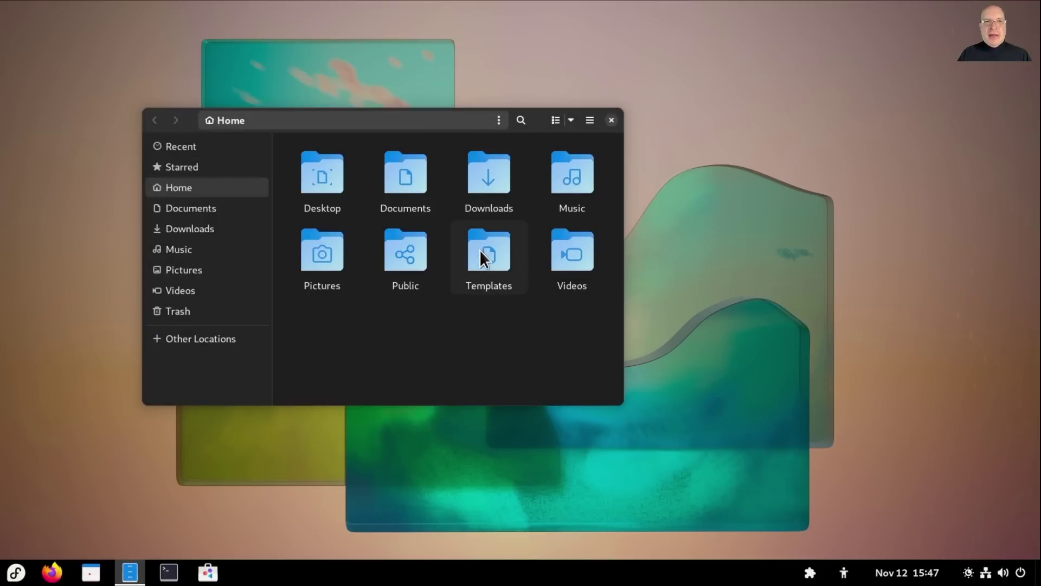
Scroll through the Files preferences and close them
click(589, 120)
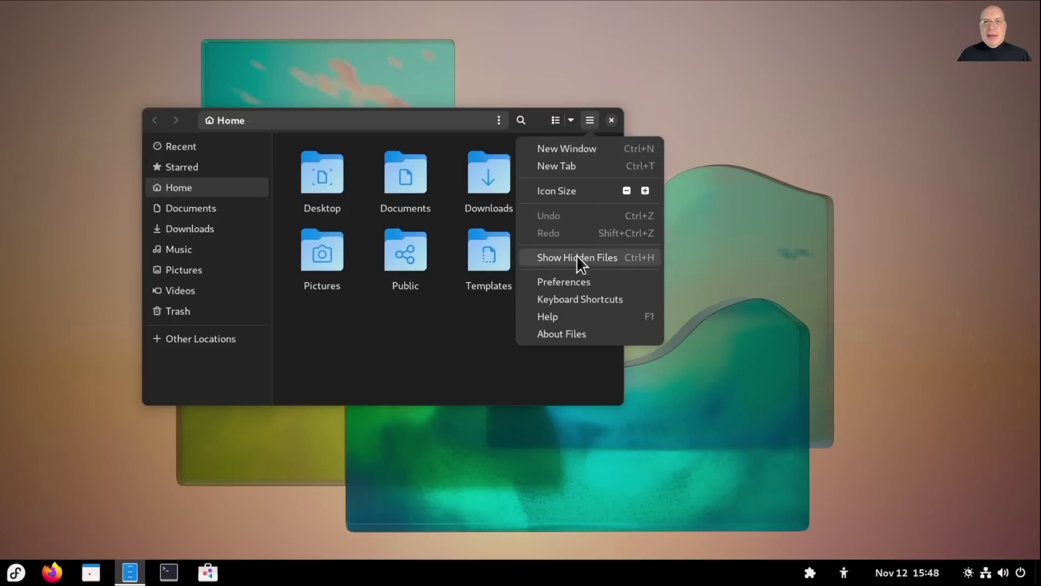
click(570, 279)
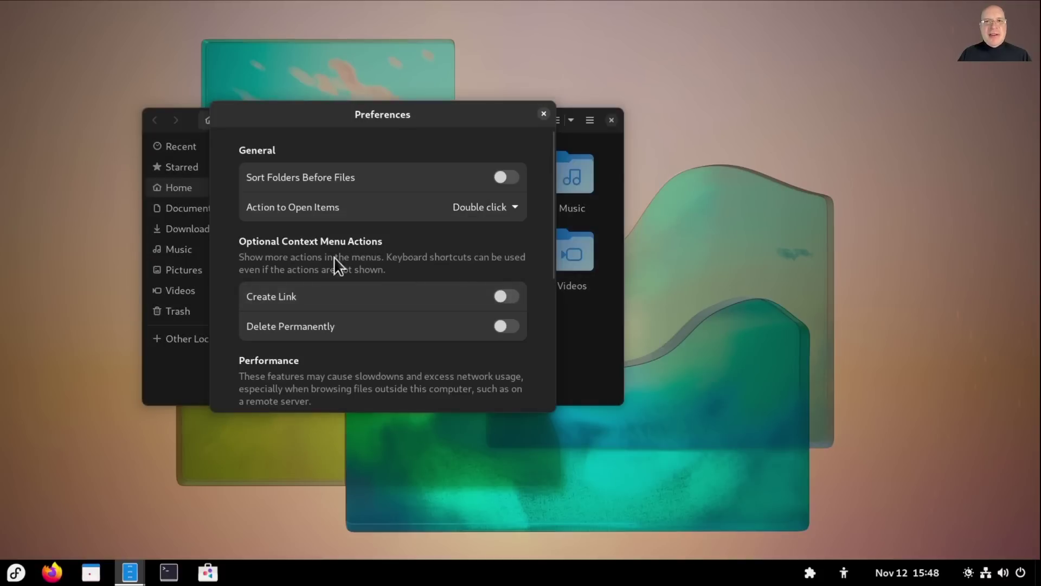
scroll(224, 266, down, 4)
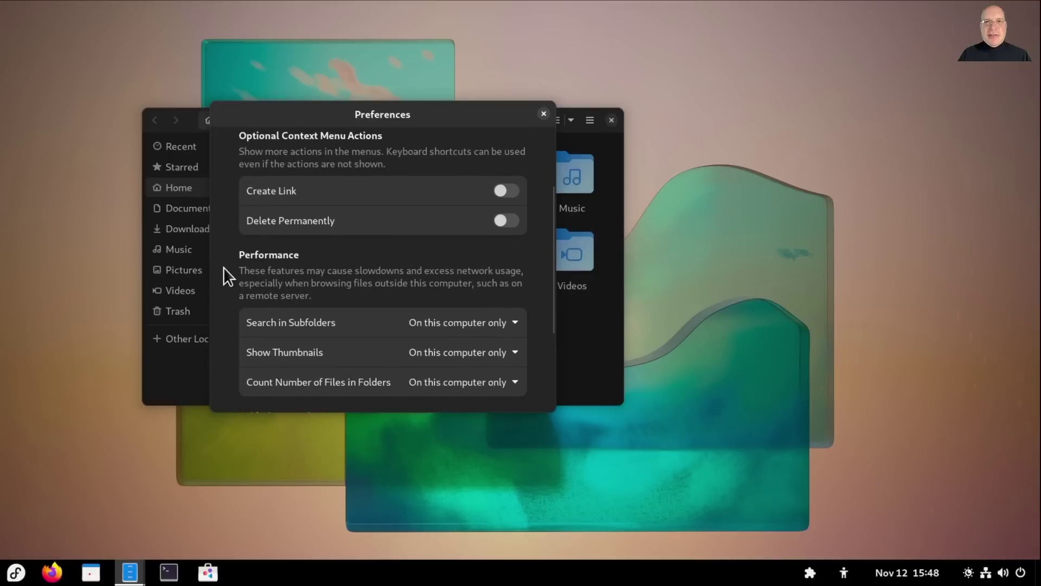
scroll(224, 266, down, 2)
scroll(223, 268, down, 2)
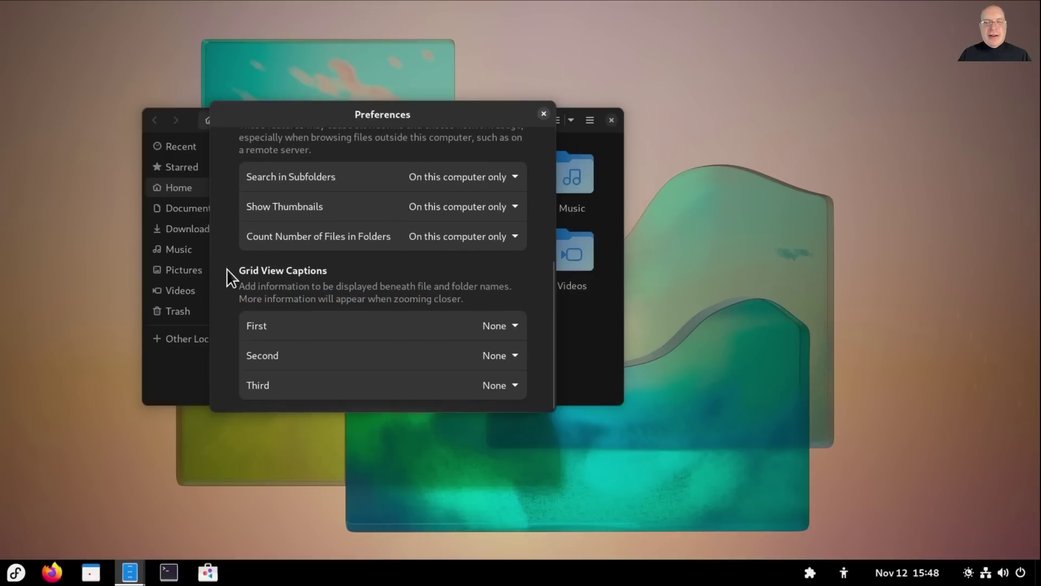
scroll(227, 268, up, 2)
scroll(228, 269, up, 3)
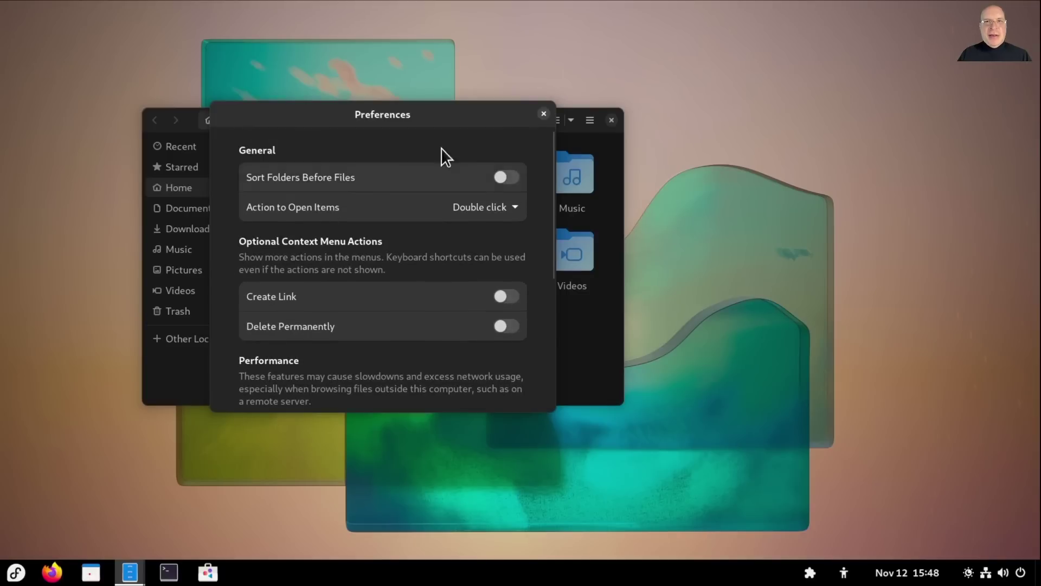
click(543, 115)
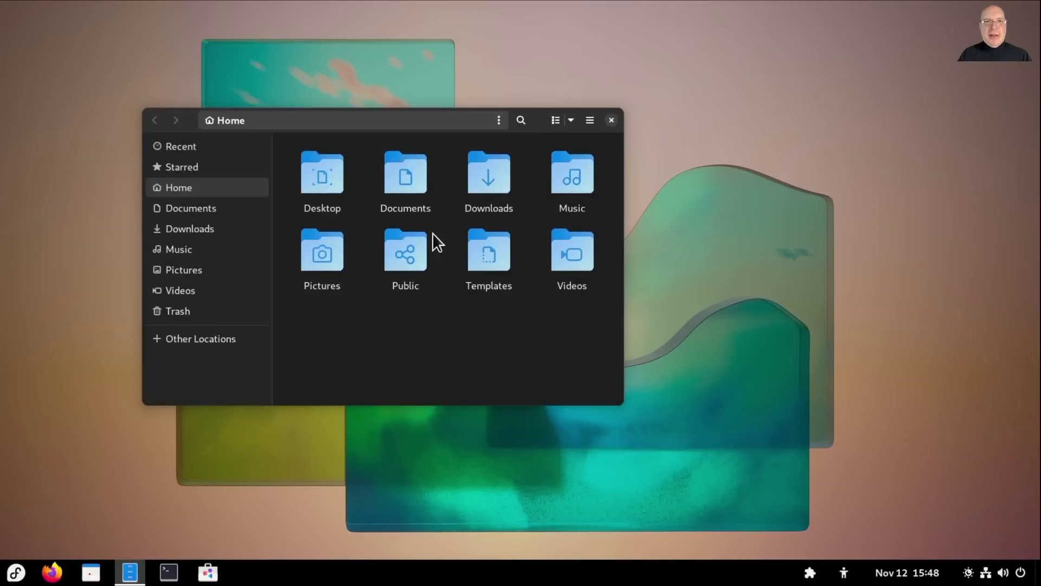
right_click(320, 184)
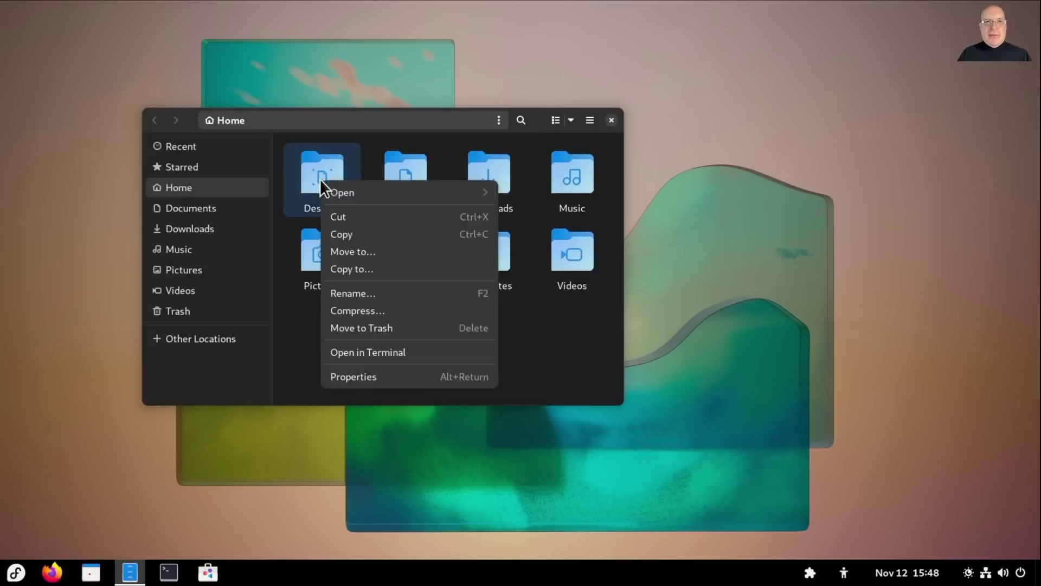
click(360, 378)
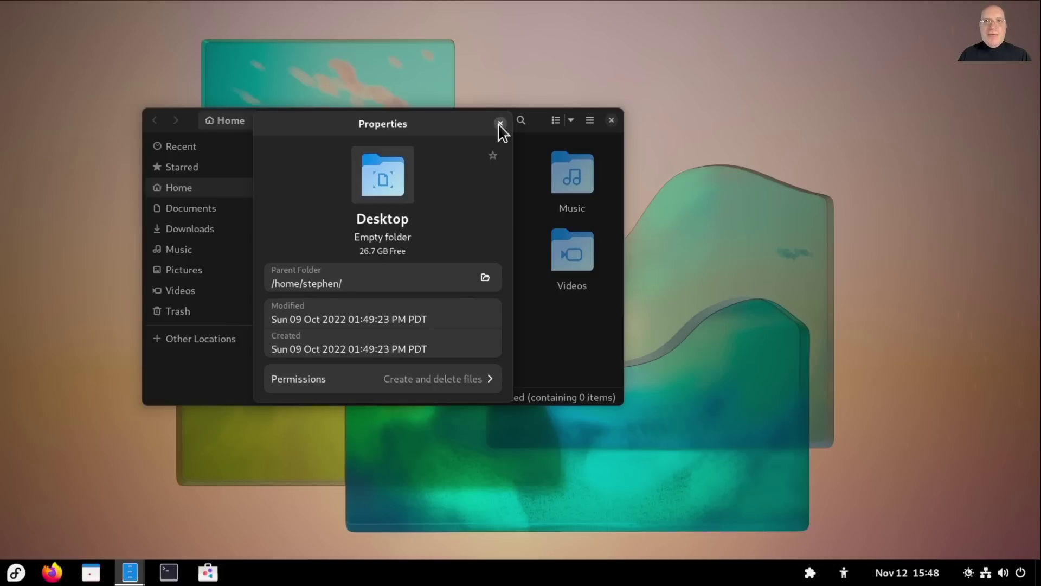
click(499, 123)
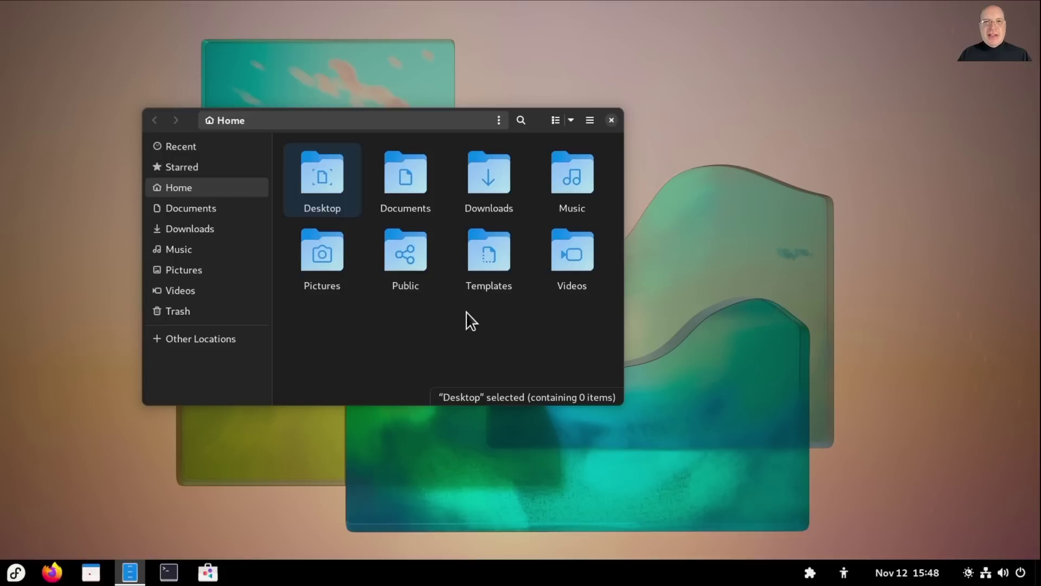
Browse the Open With application list for the Pictures folder, defaulting to Files, then cancel
right_click(323, 259)
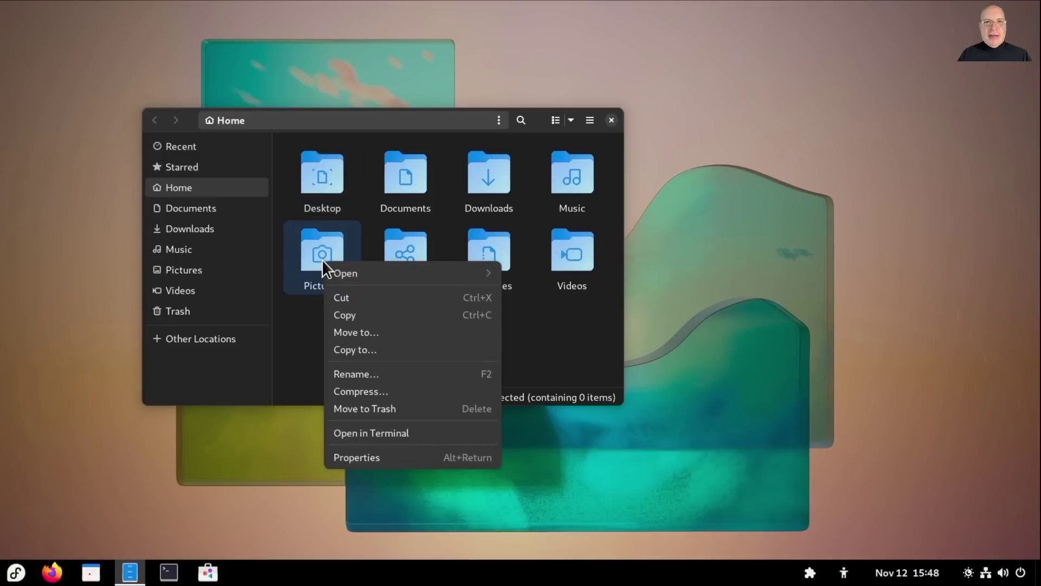
click(472, 272)
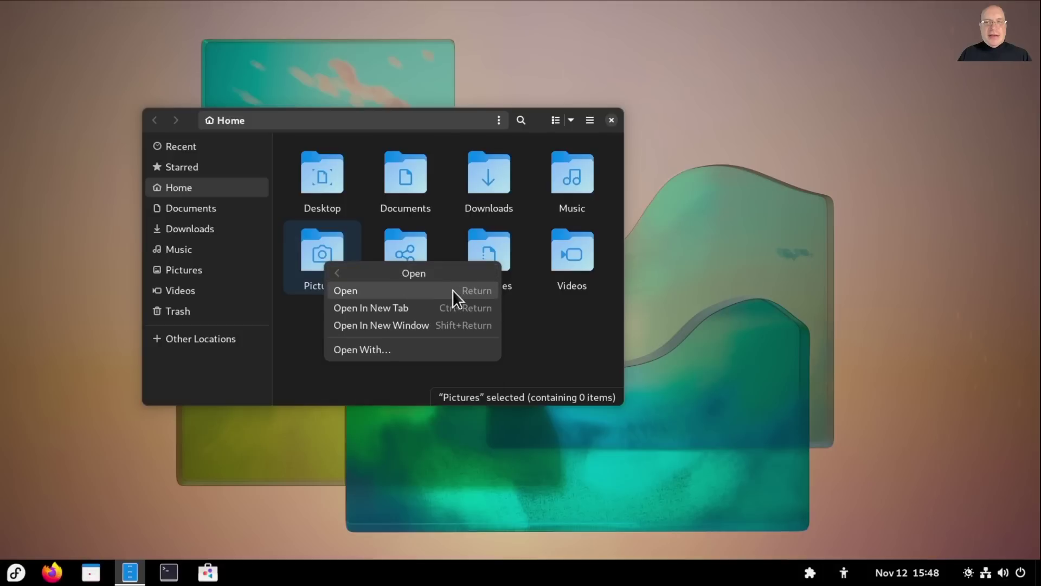
click(425, 349)
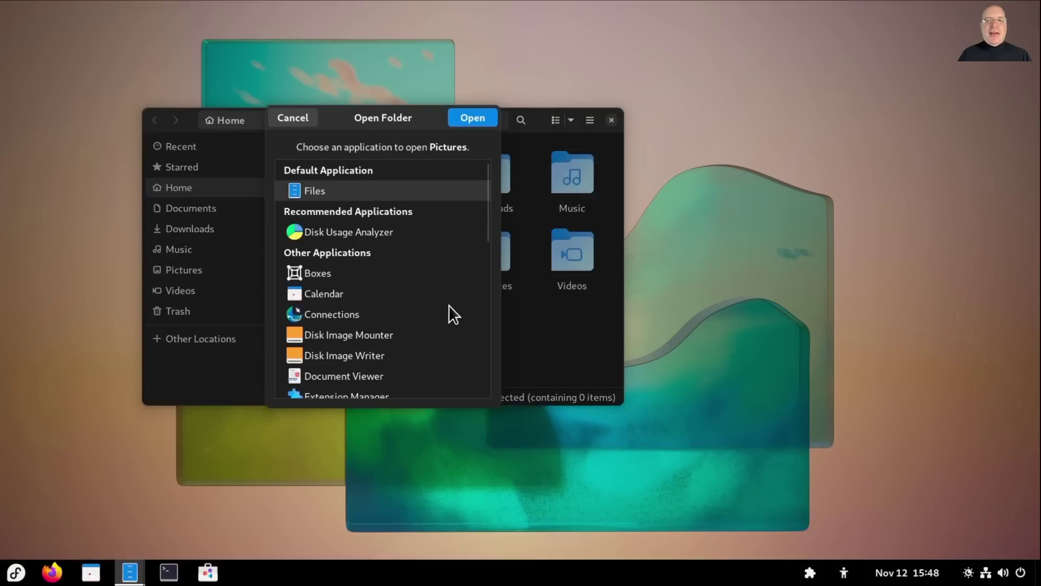
scroll(448, 304, down, 6)
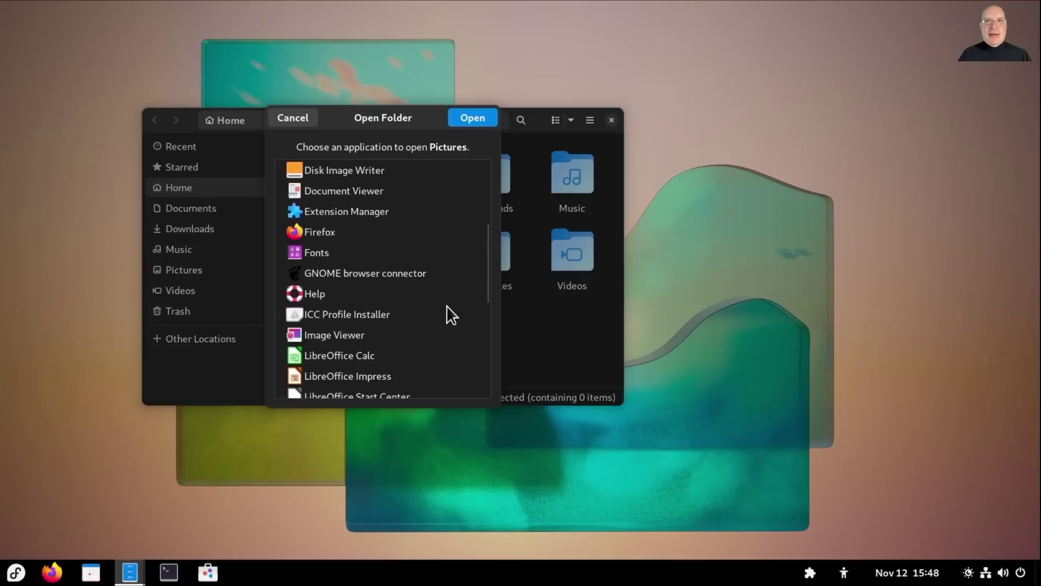
scroll(447, 305, down, 10)
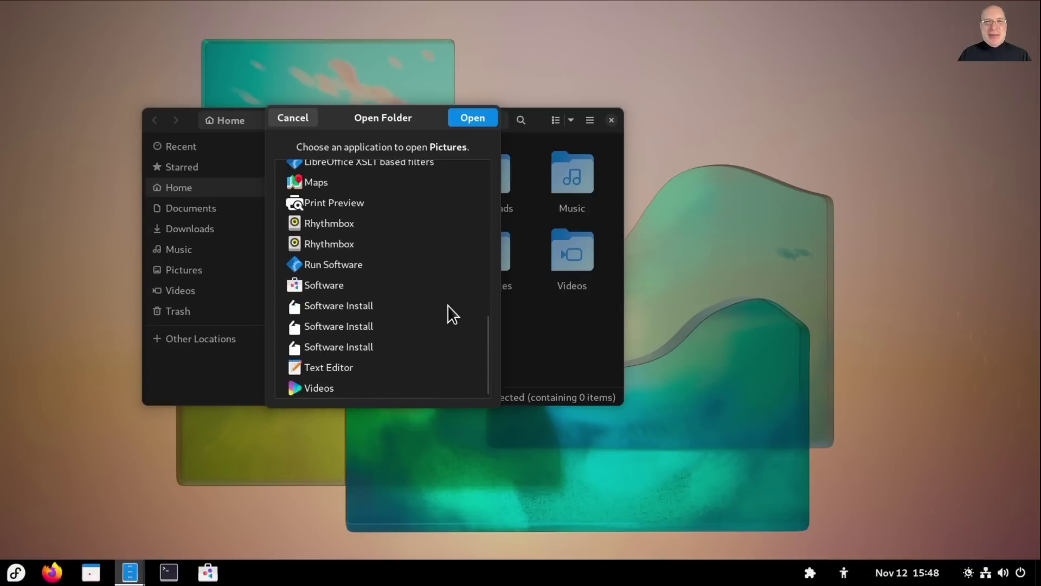
scroll(447, 306, up, 15)
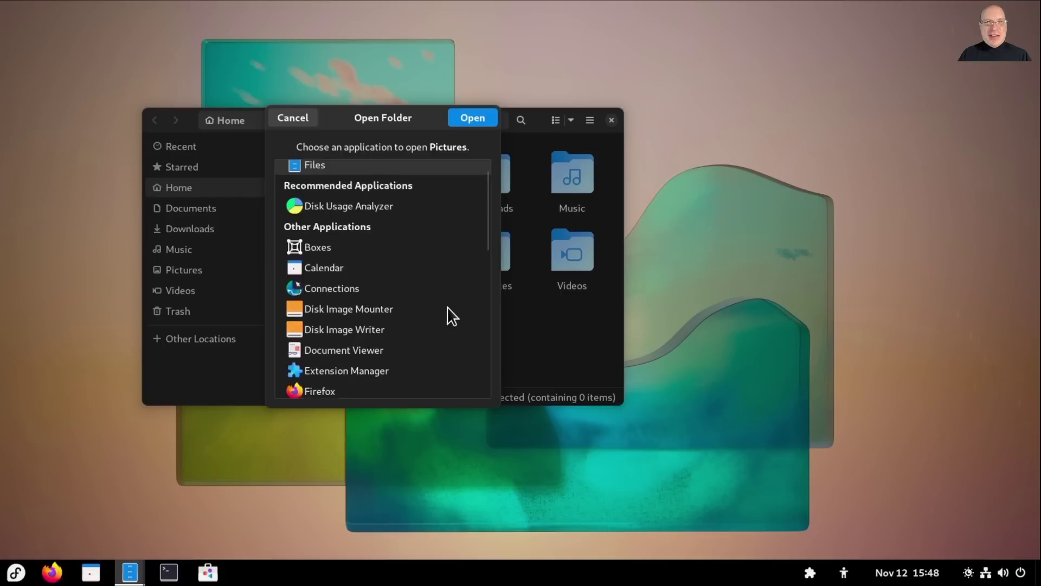
scroll(446, 306, up, 1)
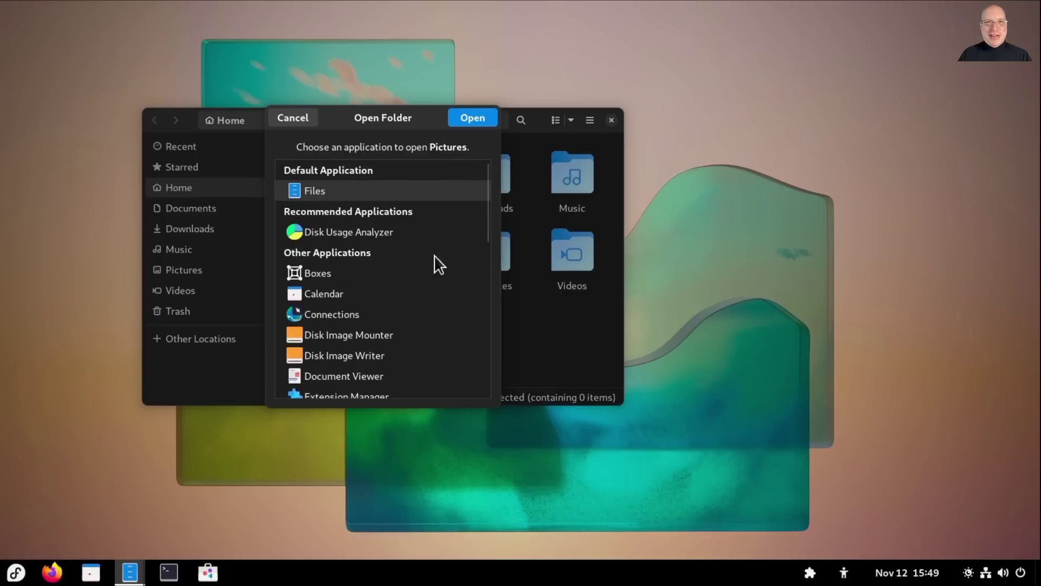
click(290, 121)
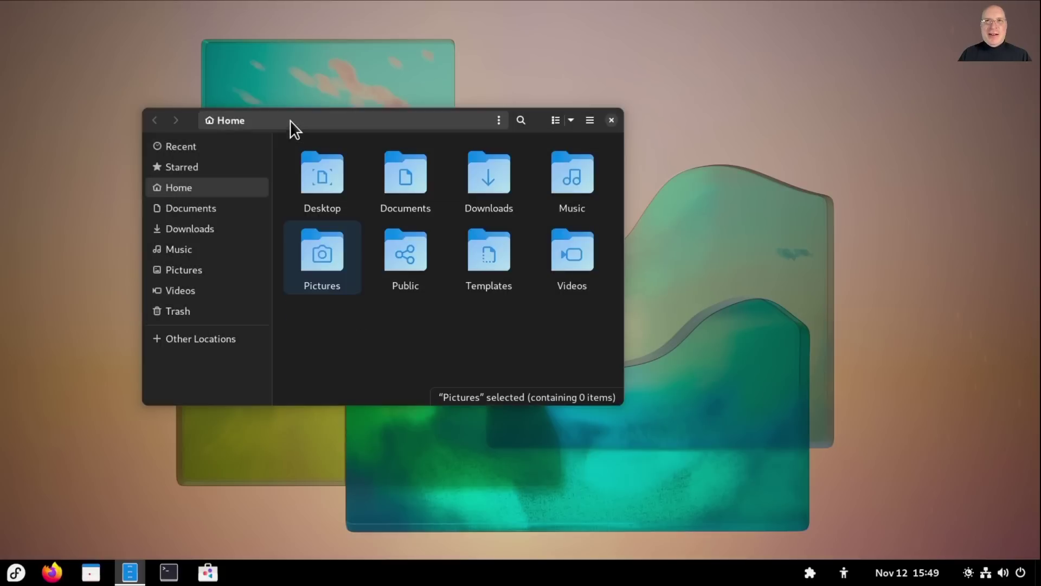
Close Files, launch Calendar and view its About information
click(611, 120)
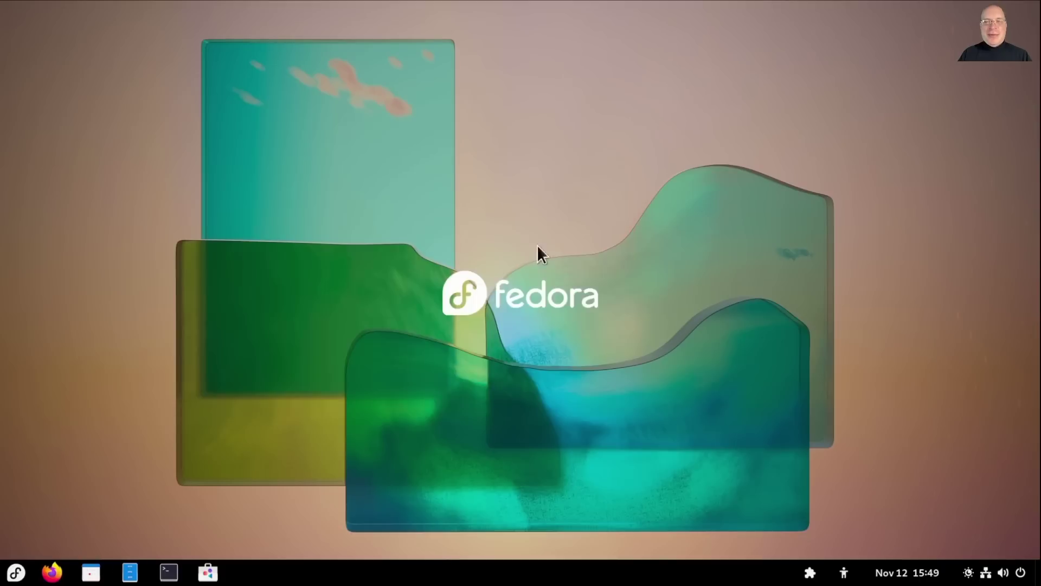
click(90, 572)
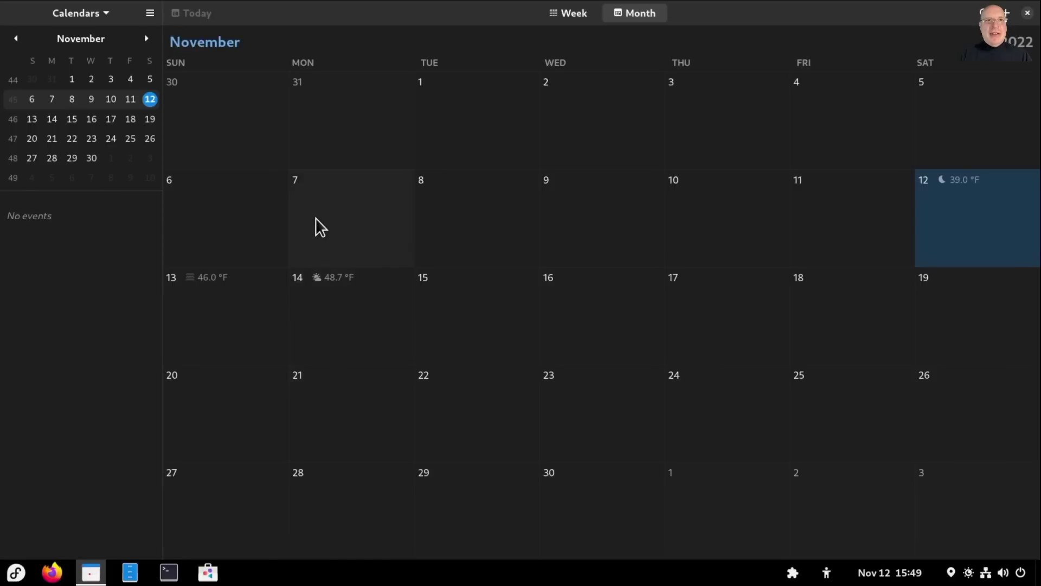
click(149, 14)
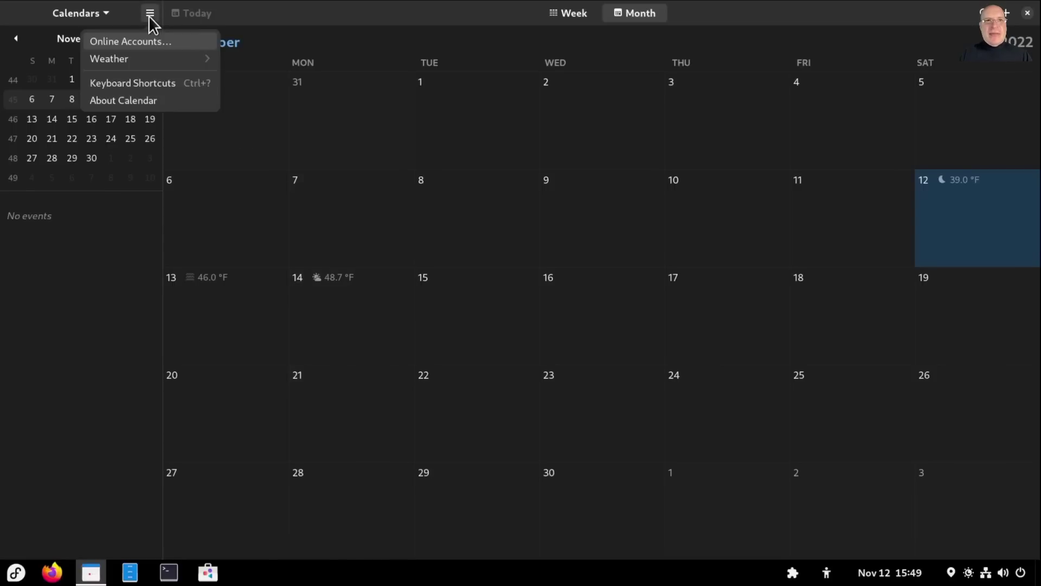
click(146, 101)
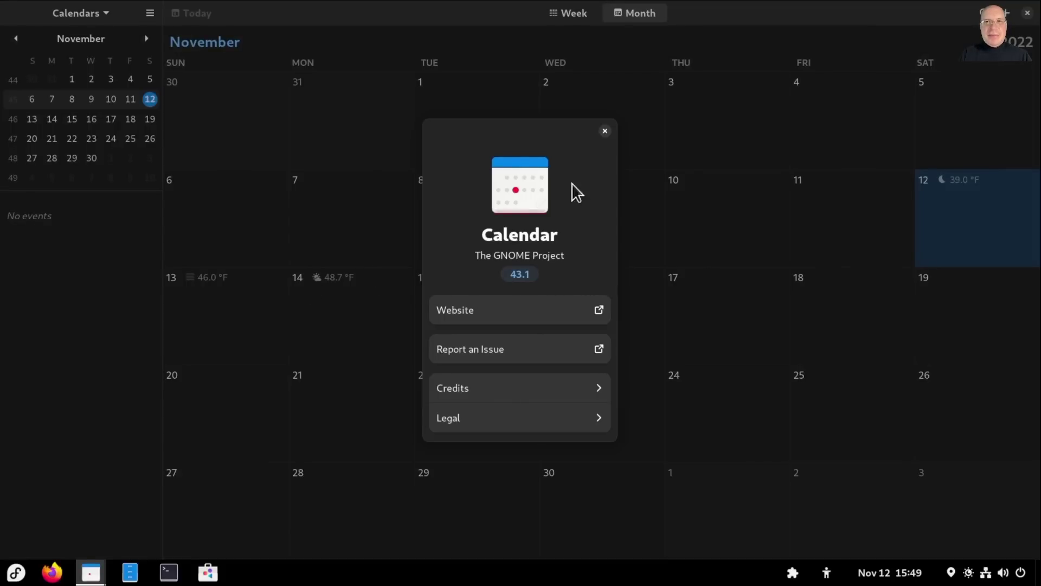
click(604, 131)
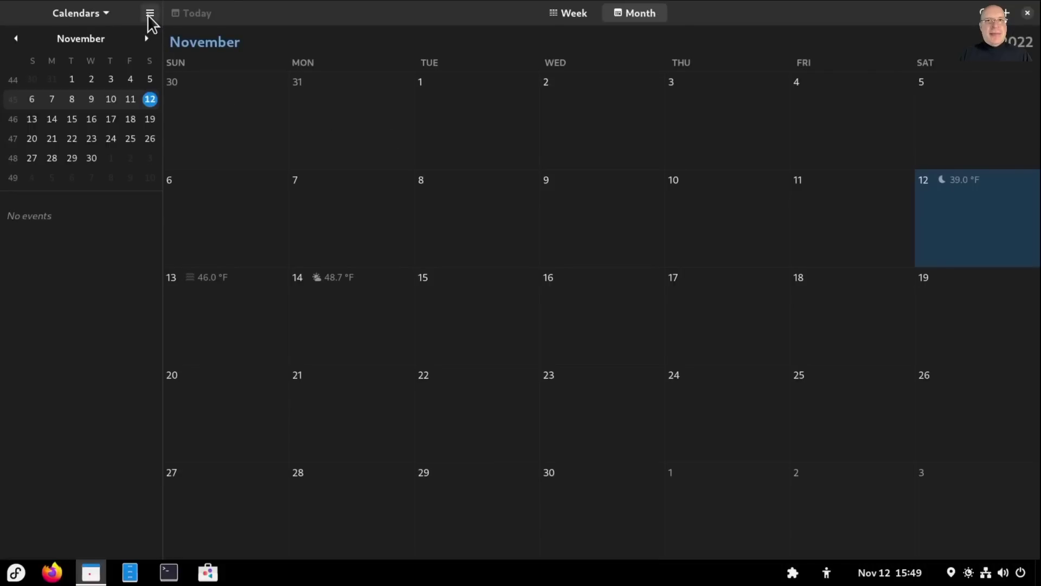
Look over the online account types in Settings, then return to Calendar's November view
click(149, 13)
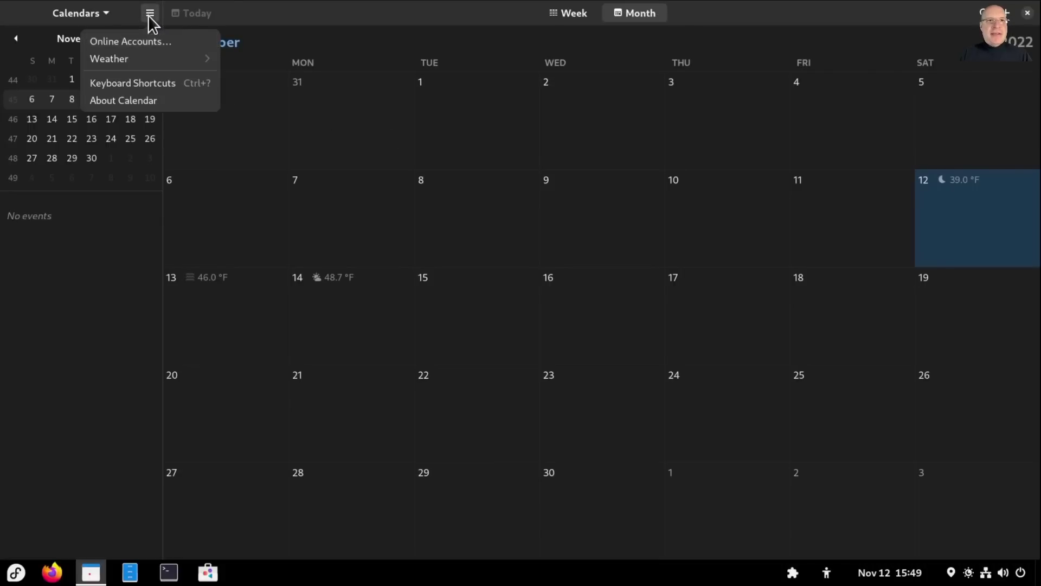
click(151, 42)
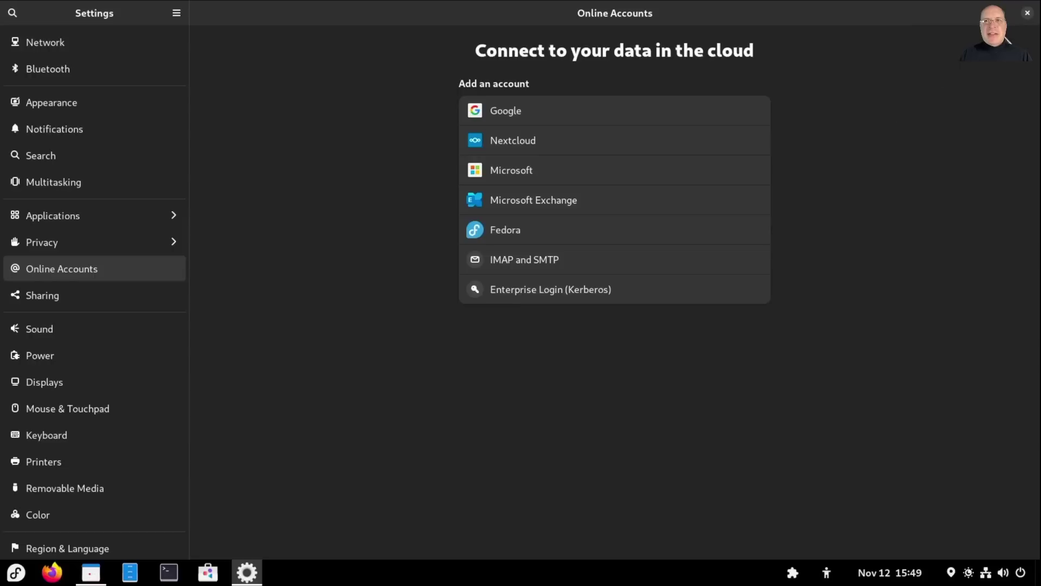
click(1027, 14)
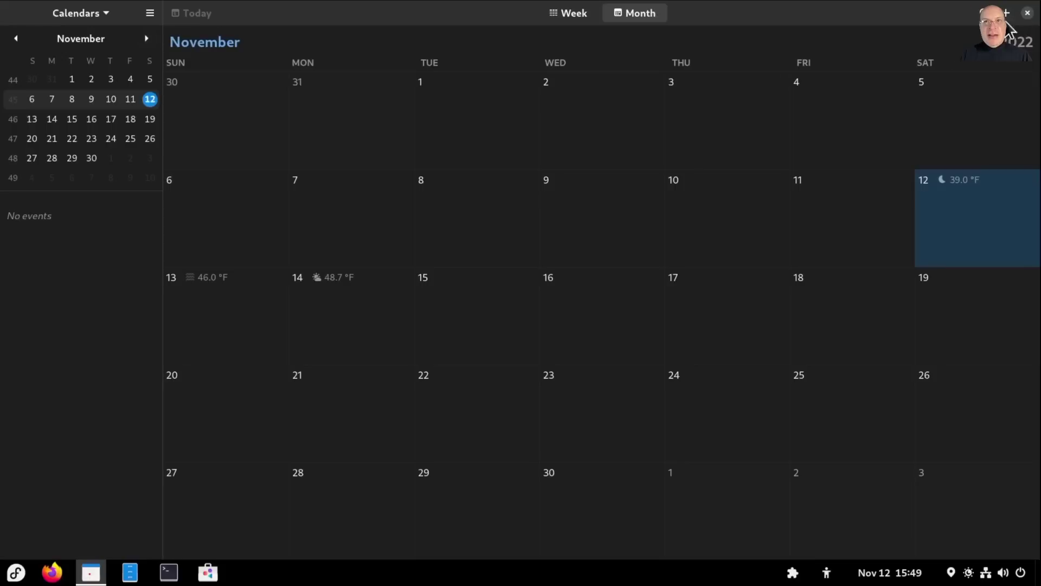
click(106, 16)
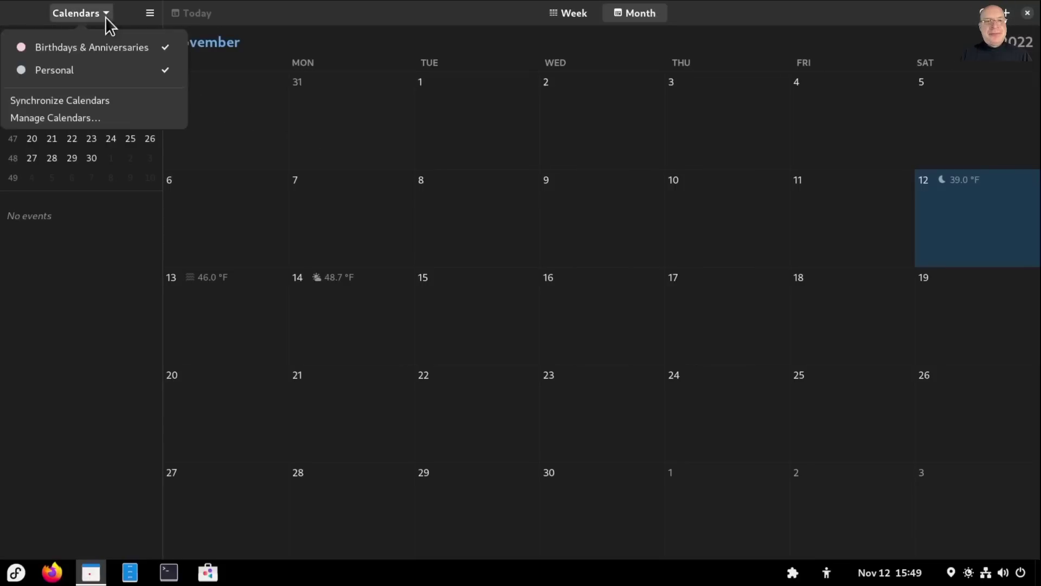
Start adding a calendar from a file, inspect the file type filters, then cancel all dialogs
click(87, 118)
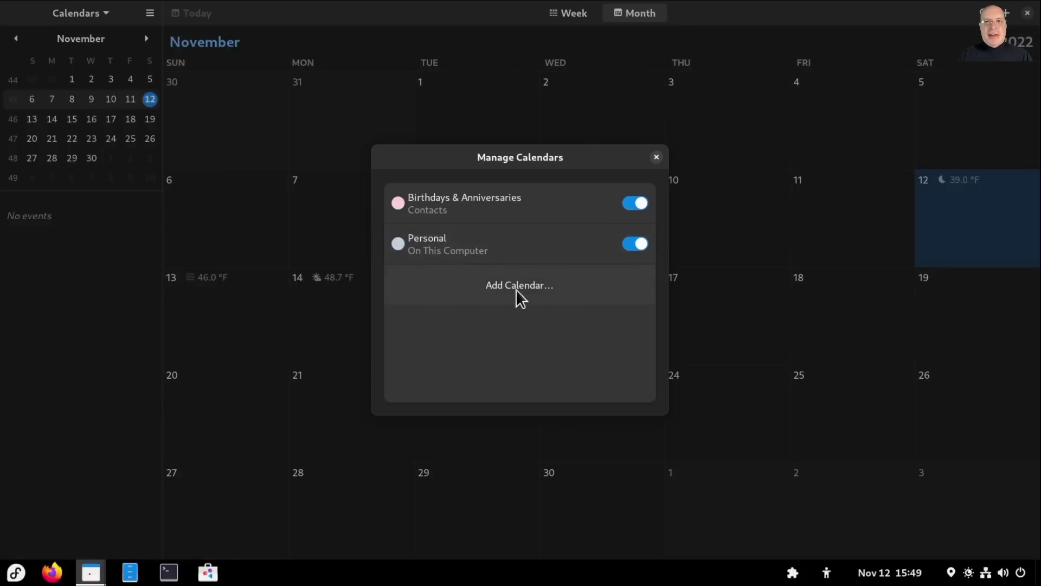
click(536, 285)
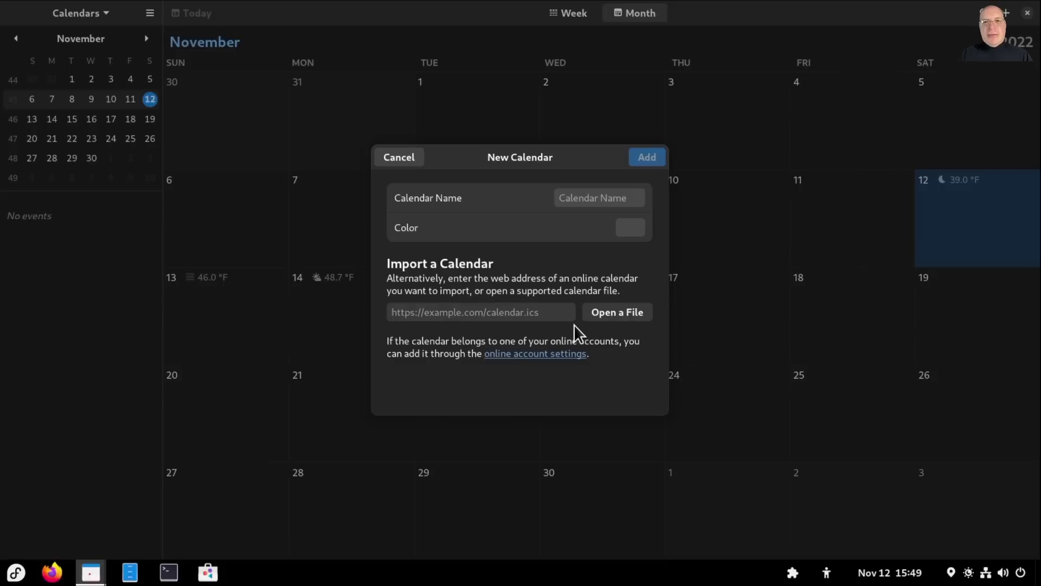
click(626, 315)
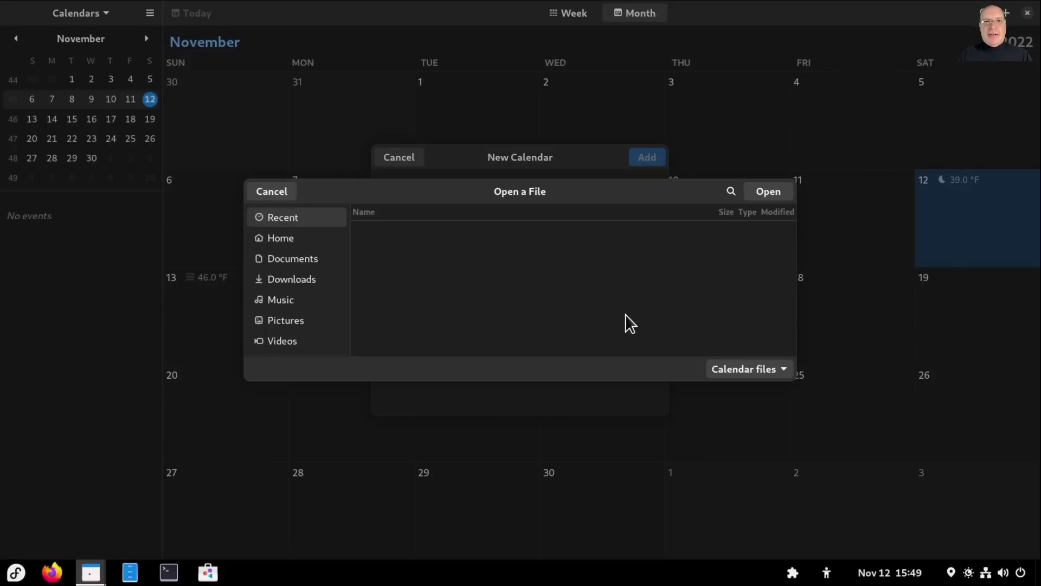
click(777, 365)
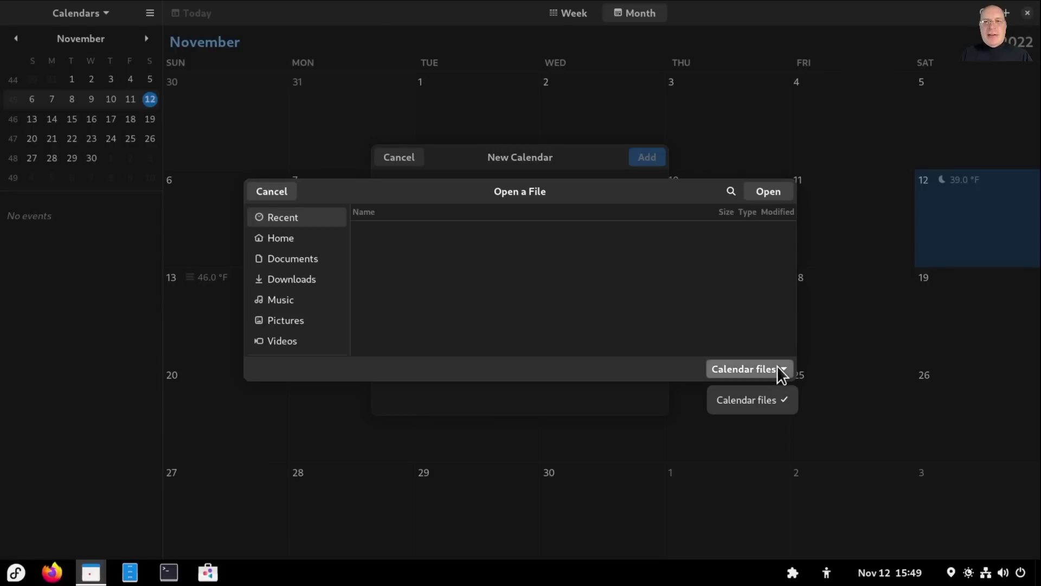
click(778, 367)
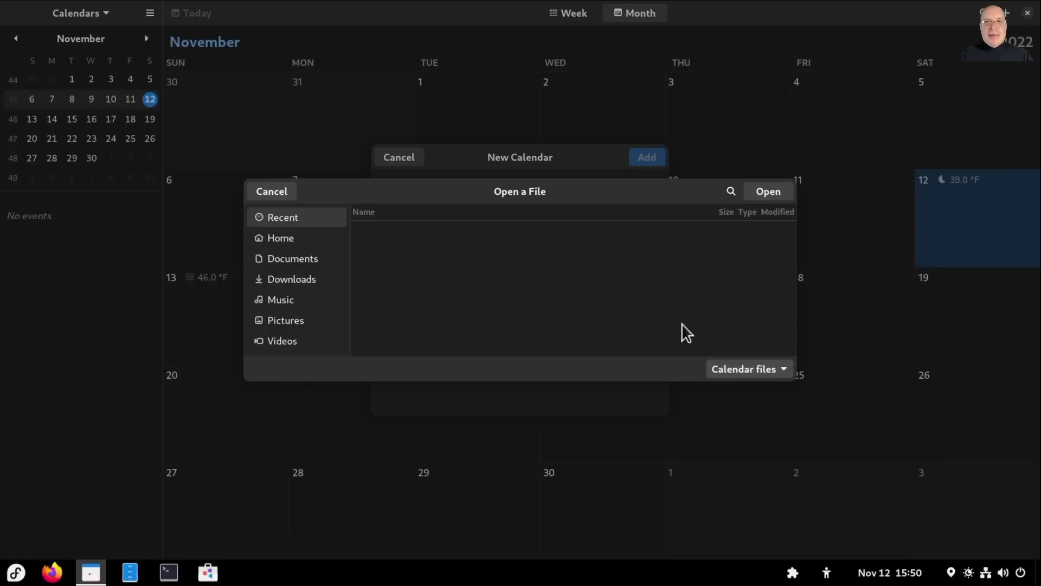
click(278, 193)
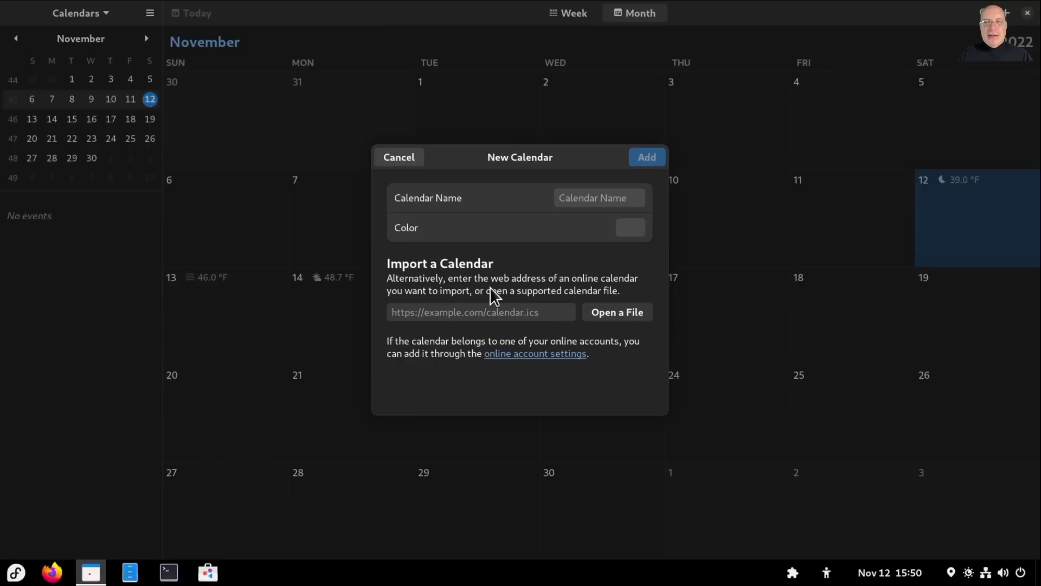
click(399, 158)
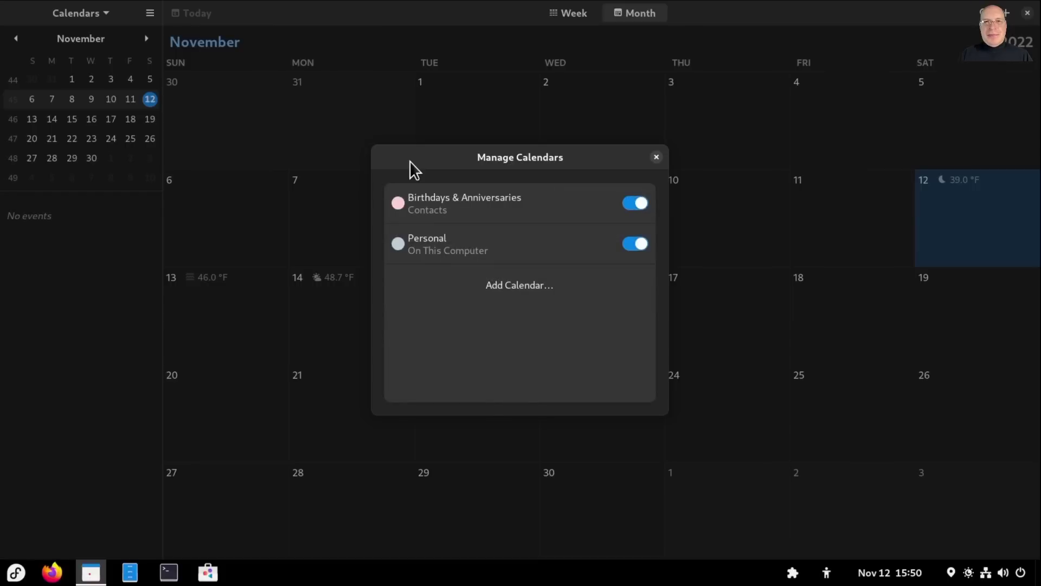
click(656, 157)
Glance at the calendar list and main menu, then close Calendar
click(106, 14)
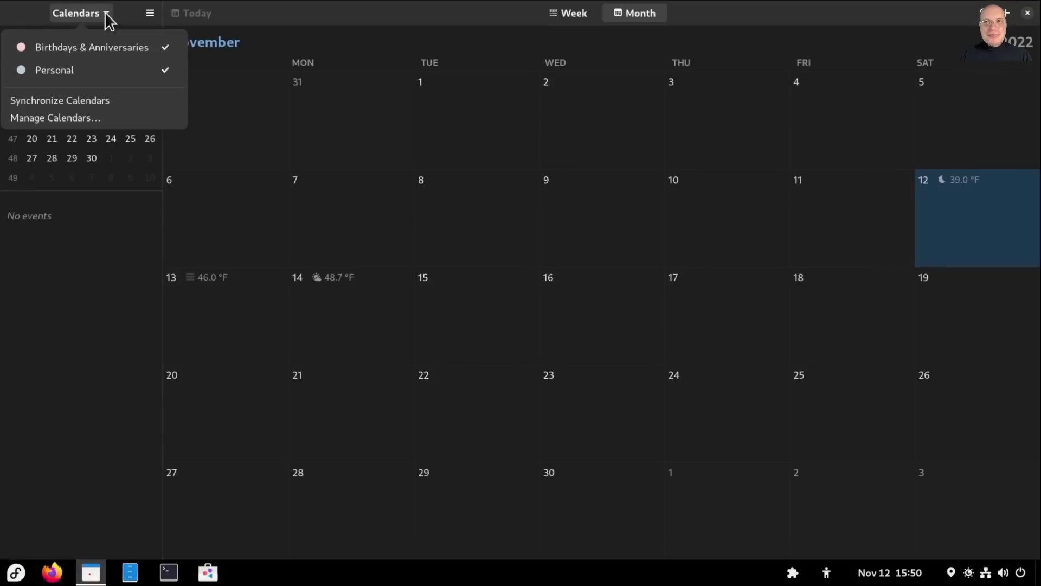
click(105, 12)
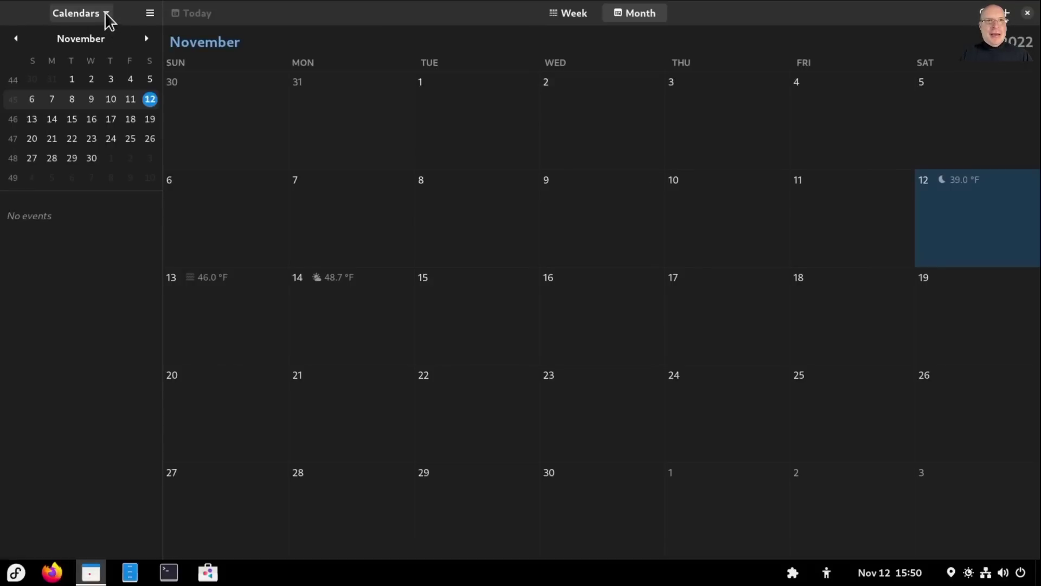
click(150, 13)
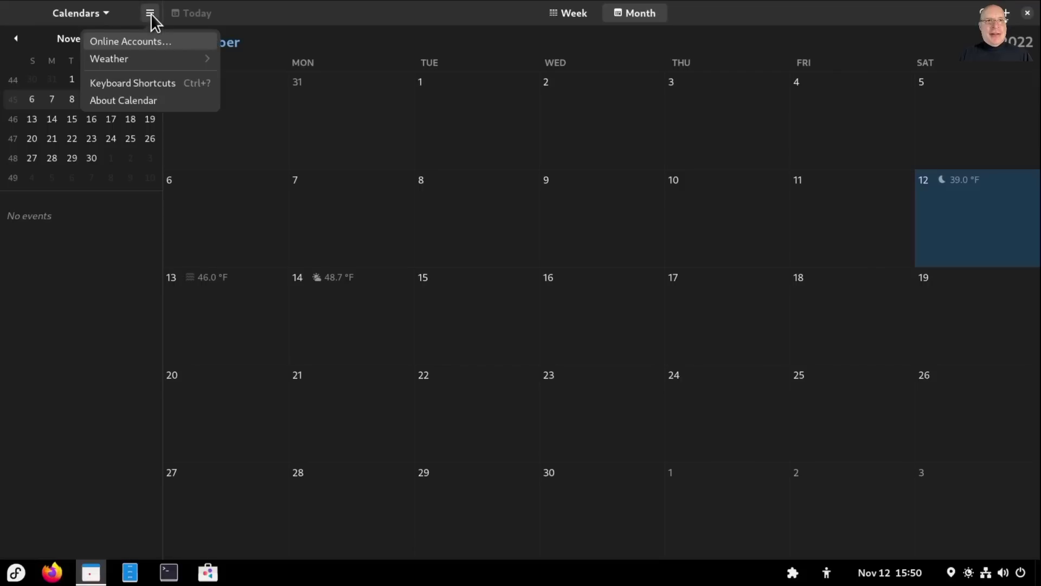
click(250, 12)
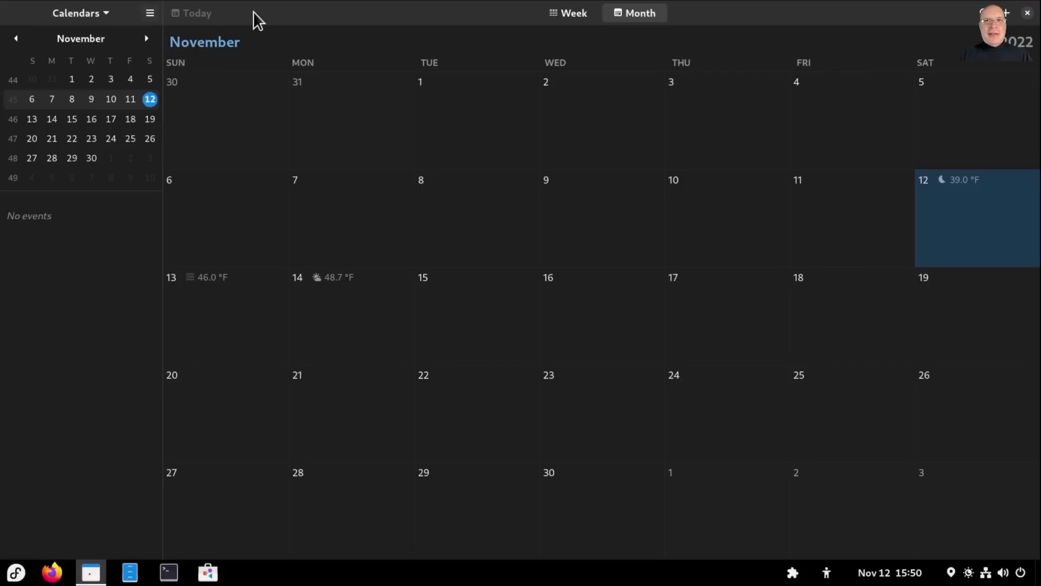
click(1027, 13)
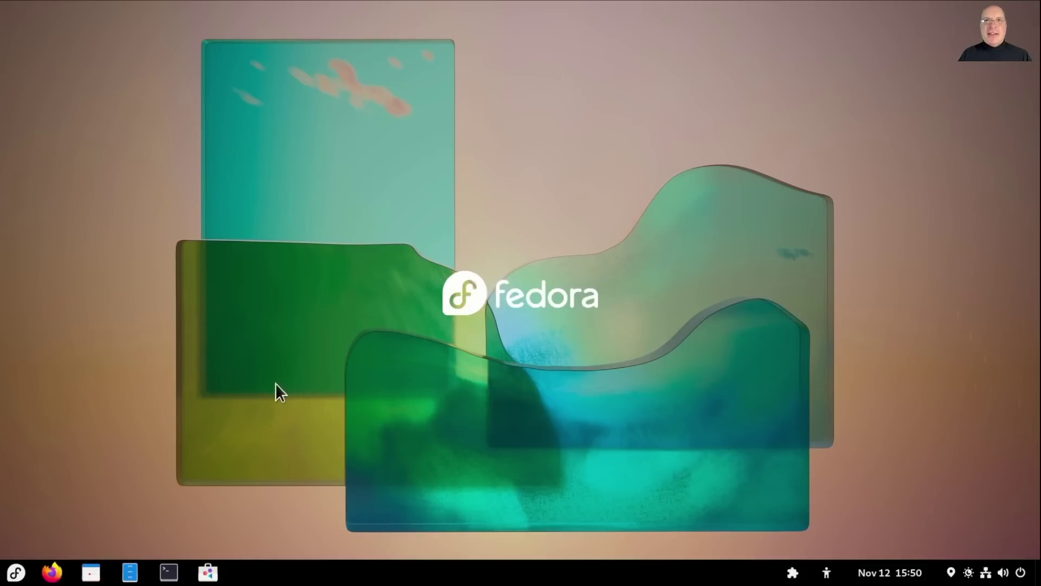
Apply the illustrated towers-and-winding-river landscape as the desktop wallpaper via Change Background
right_click(251, 255)
click(269, 271)
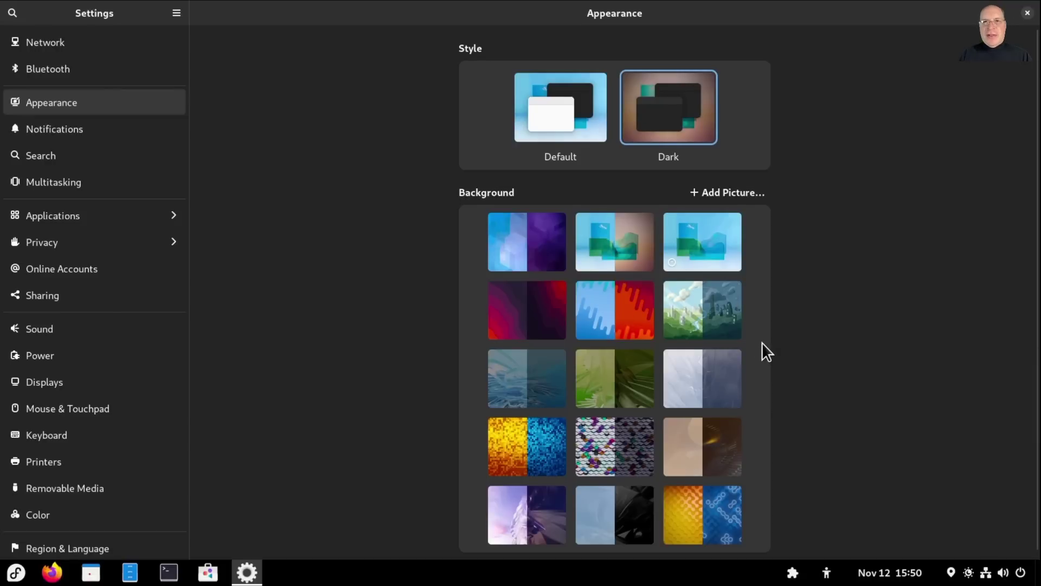
scroll(762, 343, down, 1)
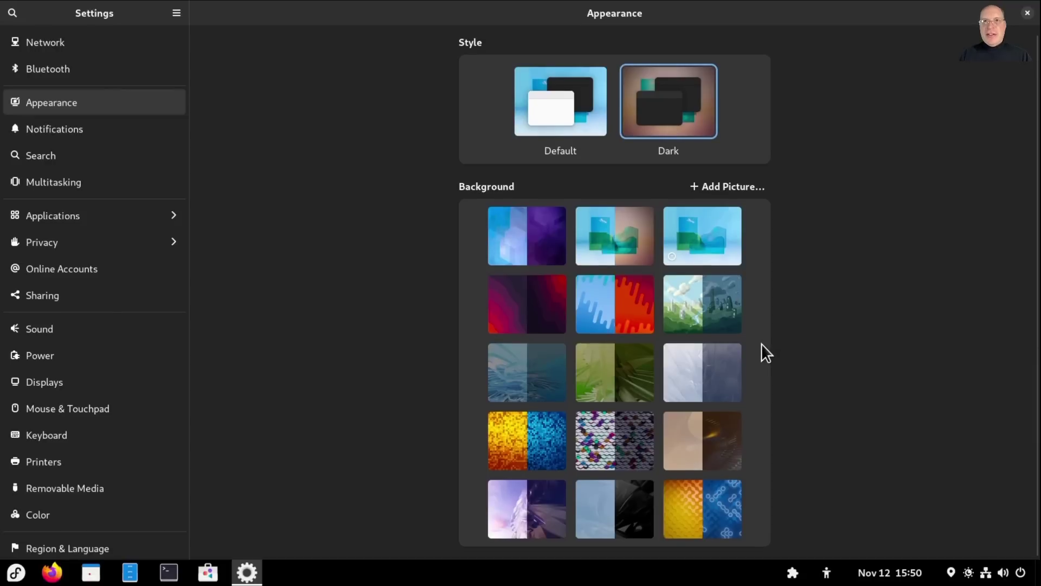
click(701, 301)
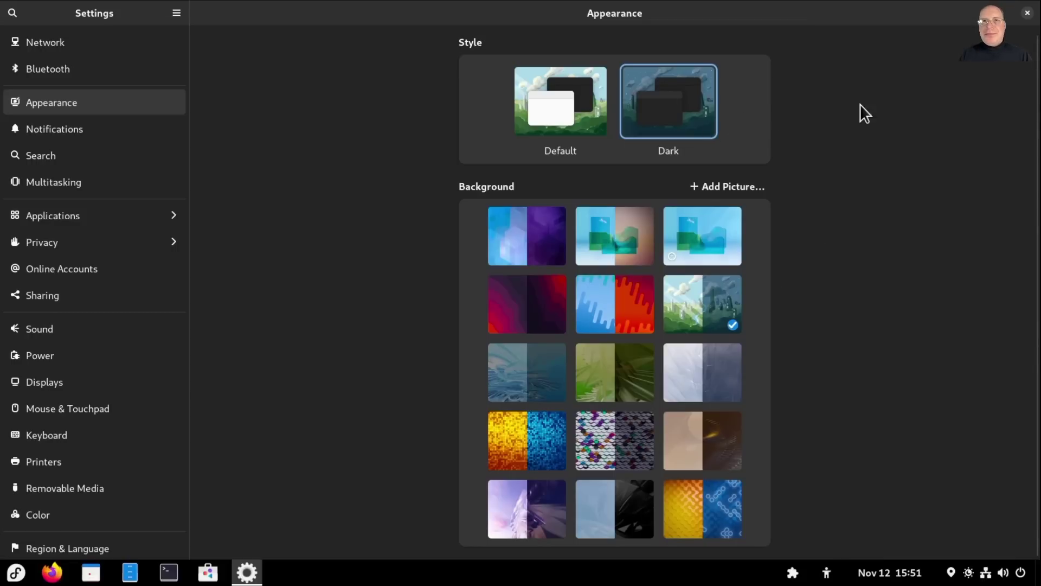
click(1028, 13)
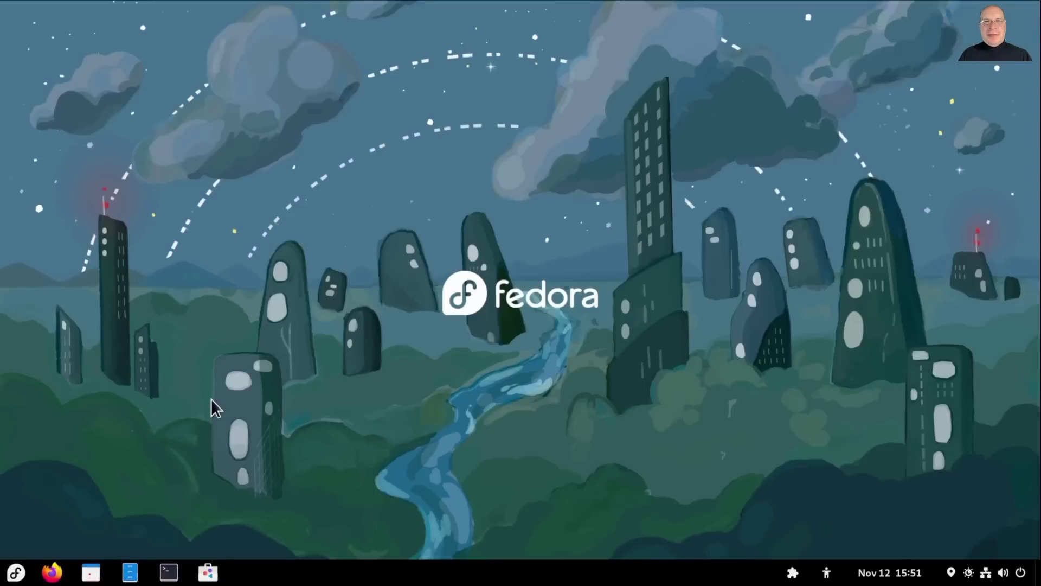
In an enlarged Terminal, run dnf repolist to show the enabled Fedora 37 repositories
click(168, 573)
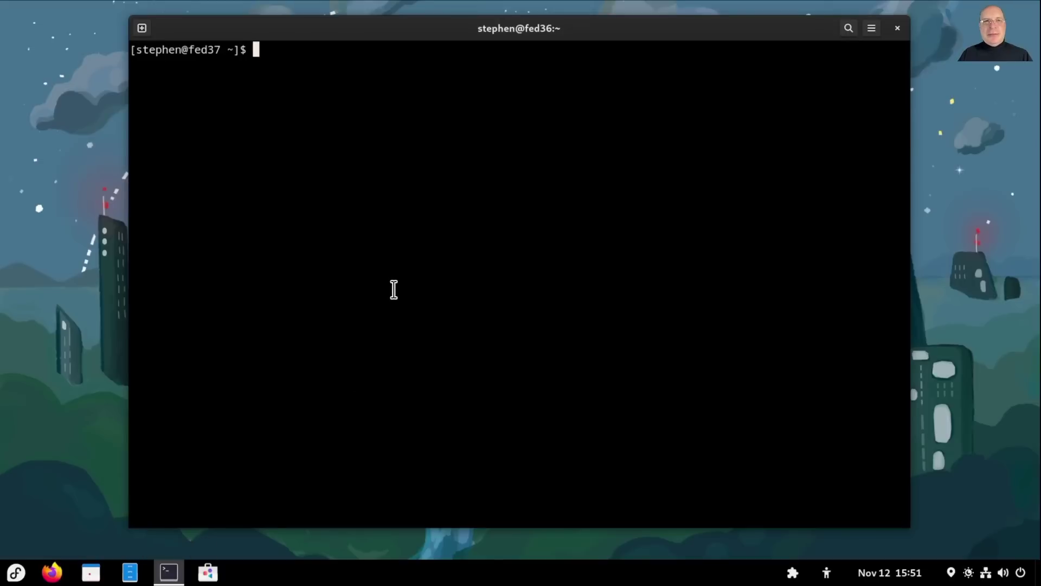
key(ctrl+plus)
drag(472, 16, 412, 21)
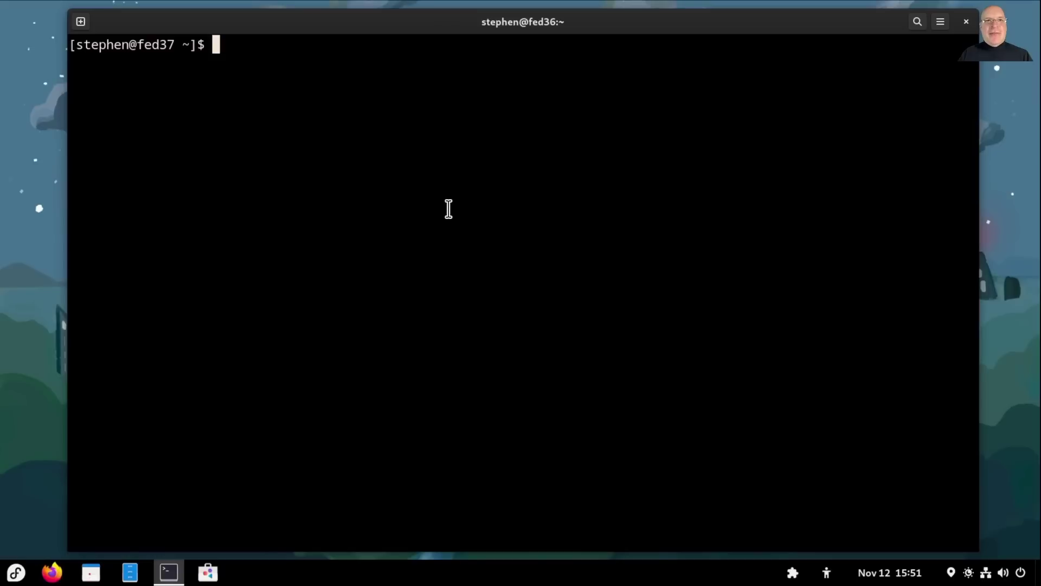
text(dnf repolist)
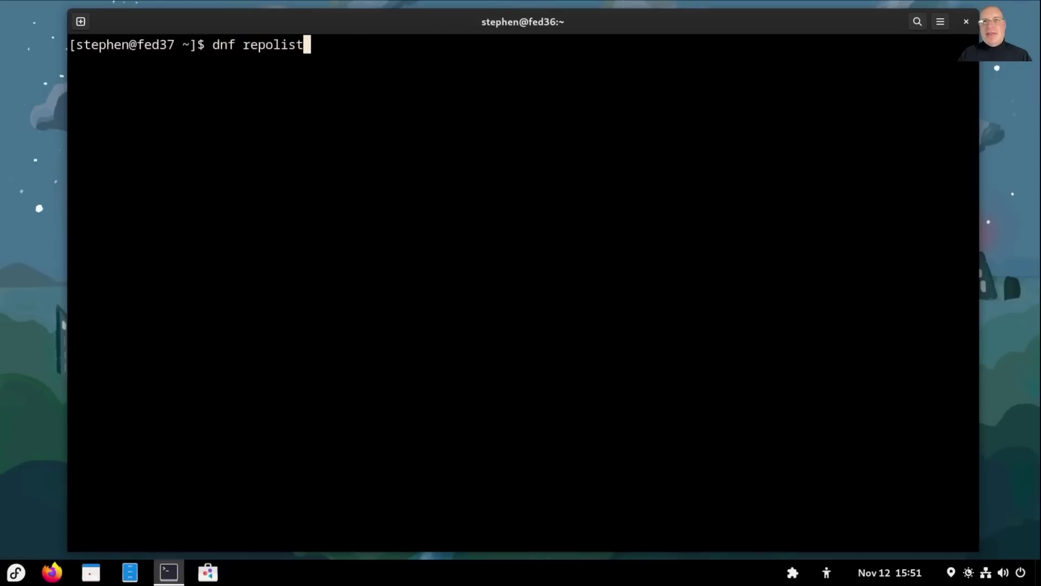
key(Return)
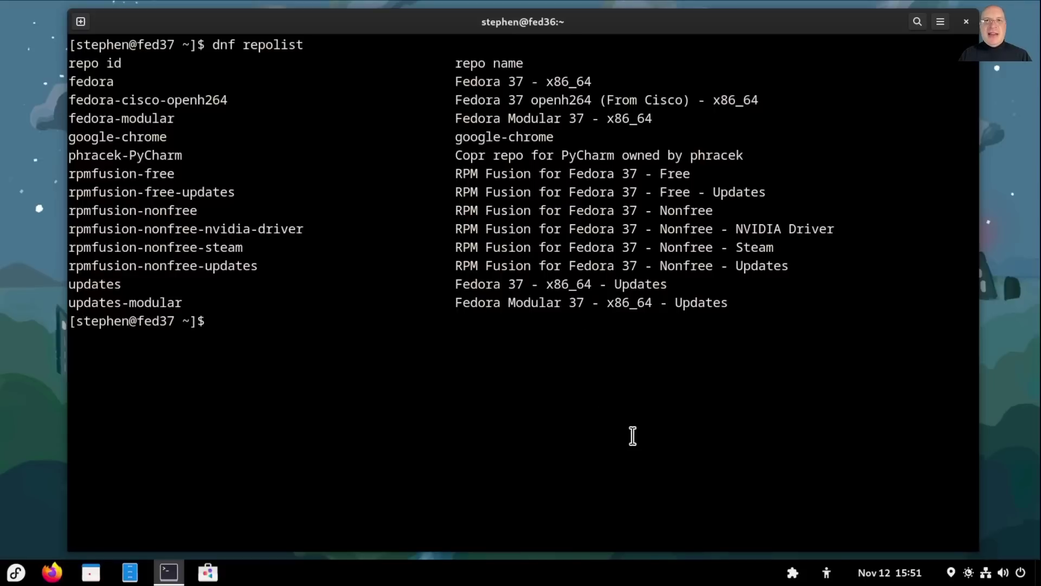
Clear the terminal and run neofetch, highlighting the Fedora Linux 37 OS line
key(ctrl+l)
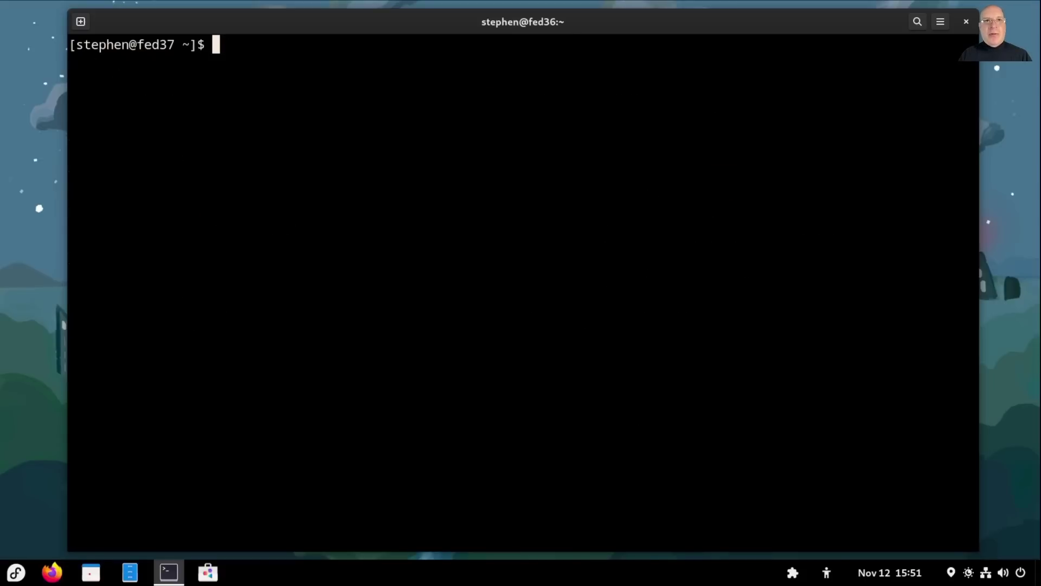
text(neofetch)
key(Return)
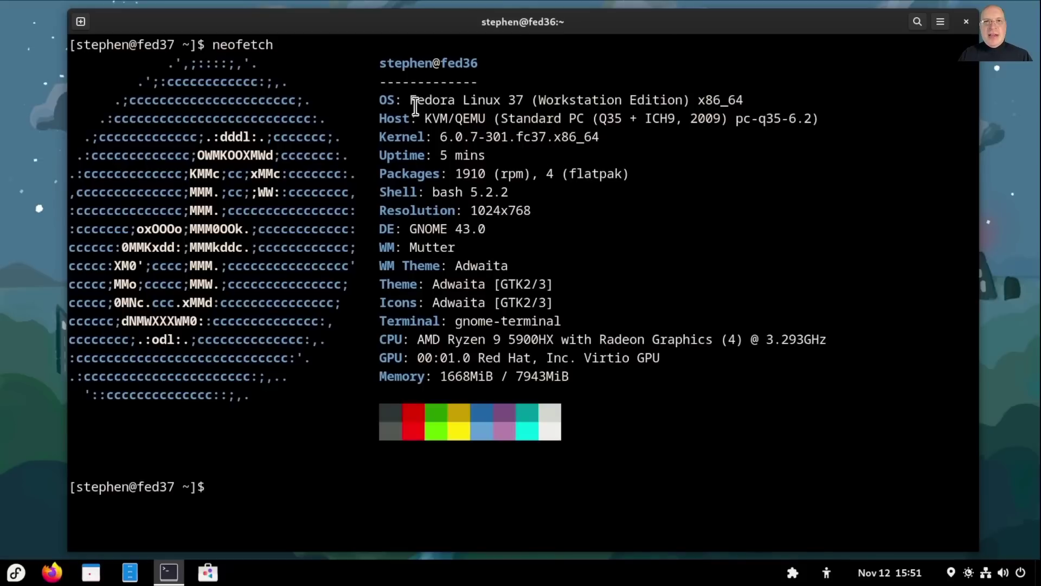
drag(410, 100, 692, 103)
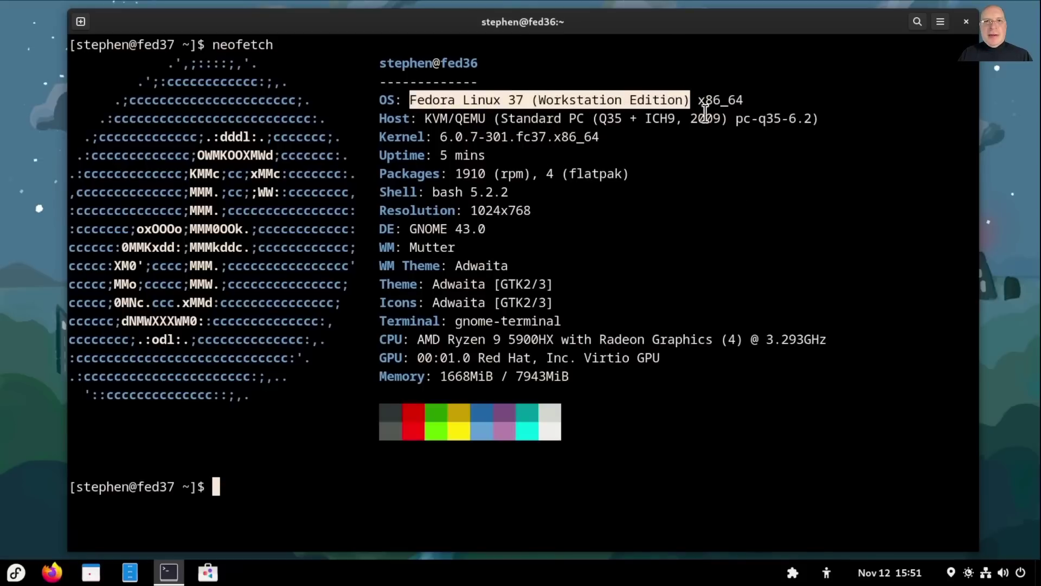
click(770, 407)
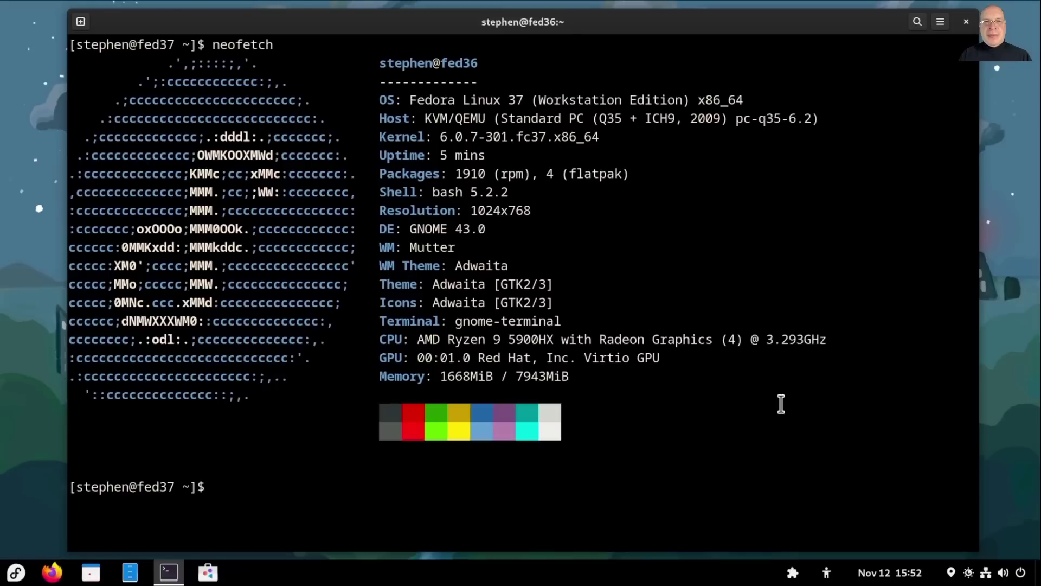